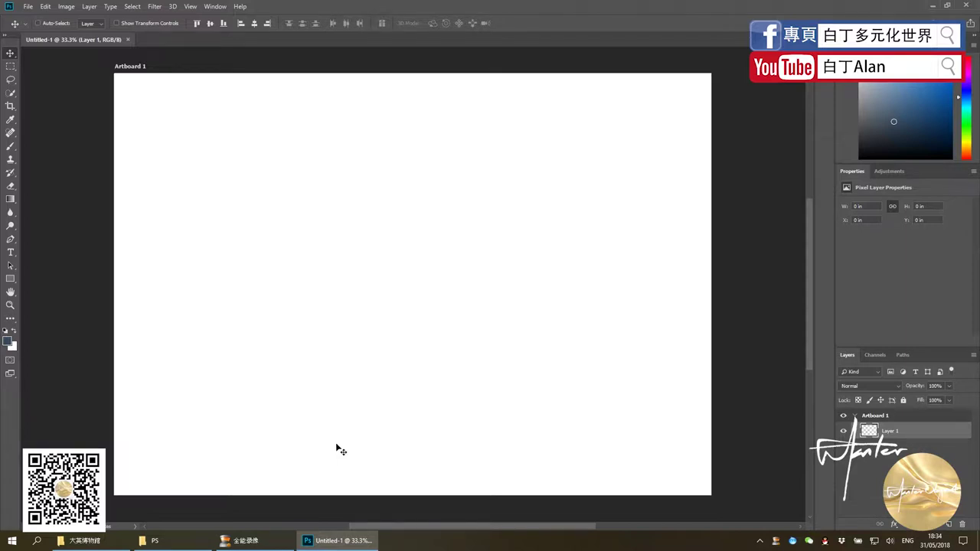
# - Open the lesson 05 Photoshop file from the tutorial folder and return to the document
pyautogui.click(192, 540)
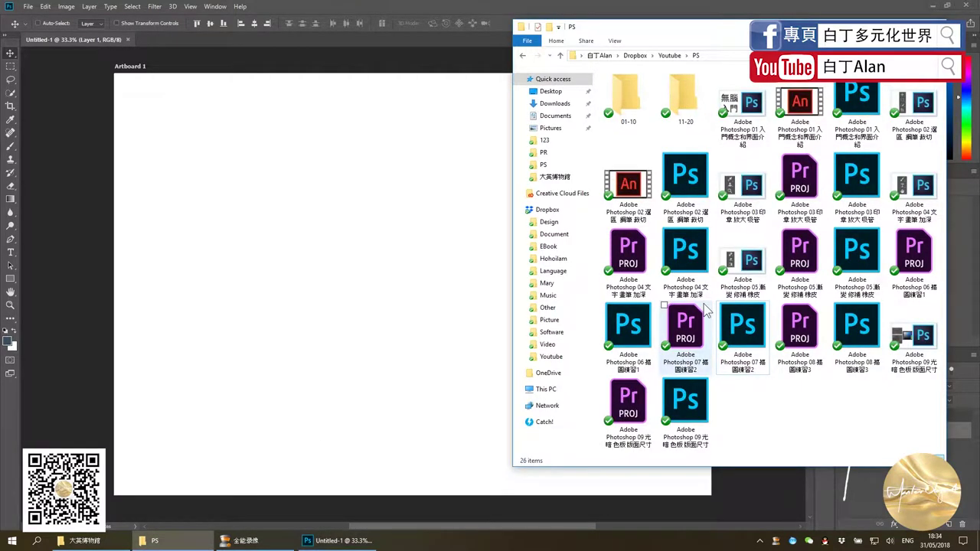
pyautogui.click(867, 297)
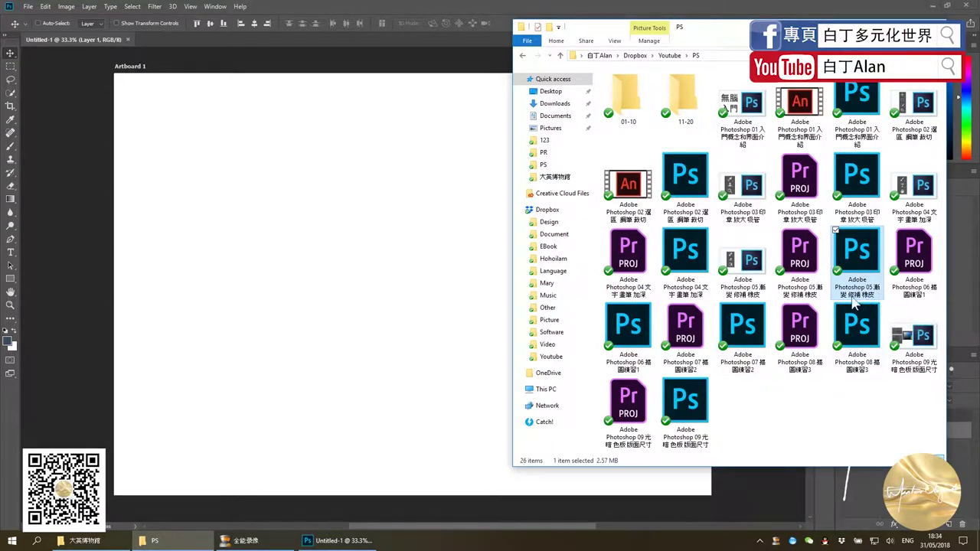
pyautogui.click(77, 245)
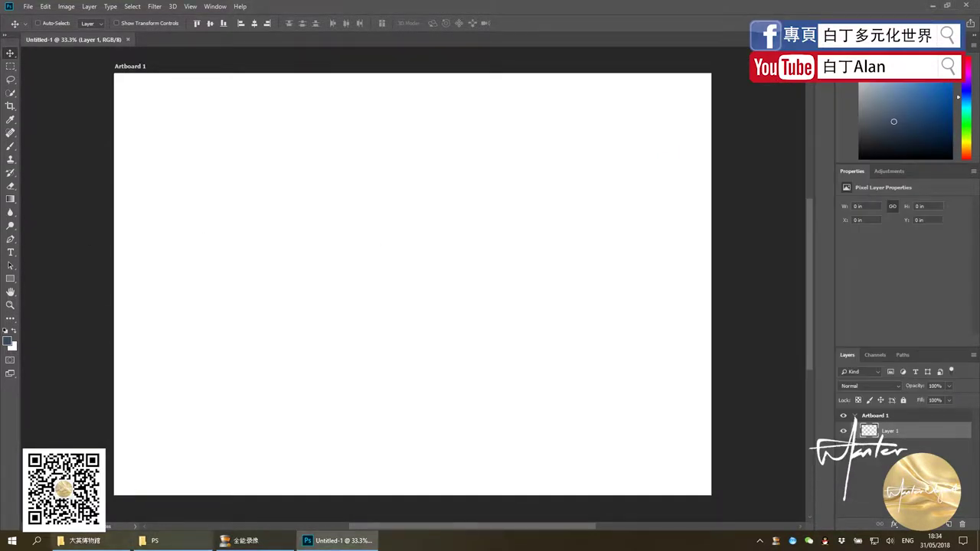
pyautogui.click(153, 540)
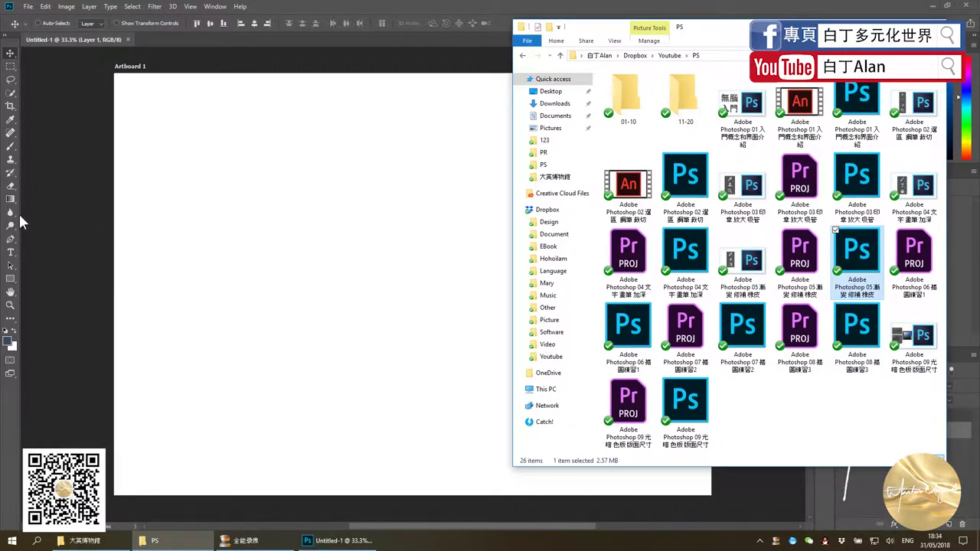
pyautogui.click(67, 222)
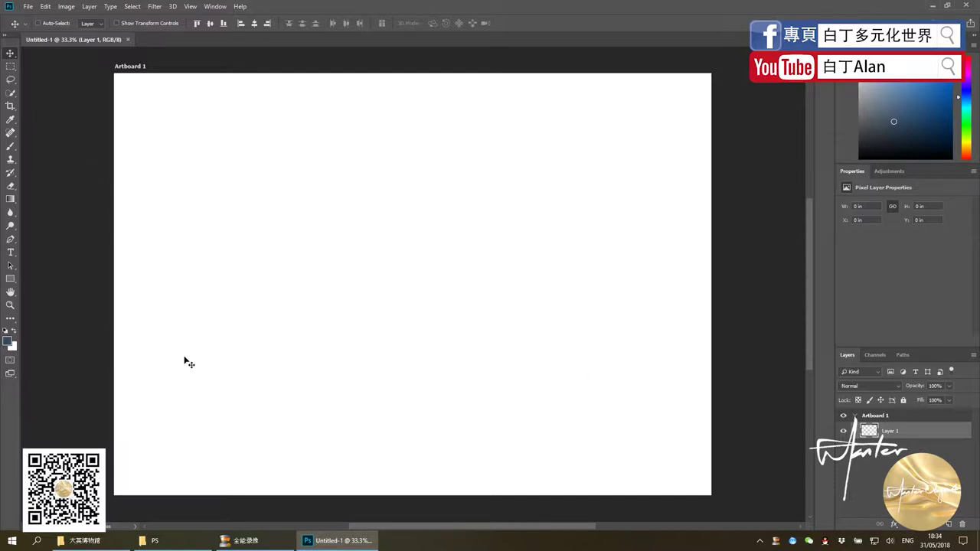
# - Fill a tall rectangle left of the artboard centre with dark slate blue and deselect
pyautogui.press('m')
pyautogui.moveTo(255, 169); pyautogui.dragTo(449, 443)
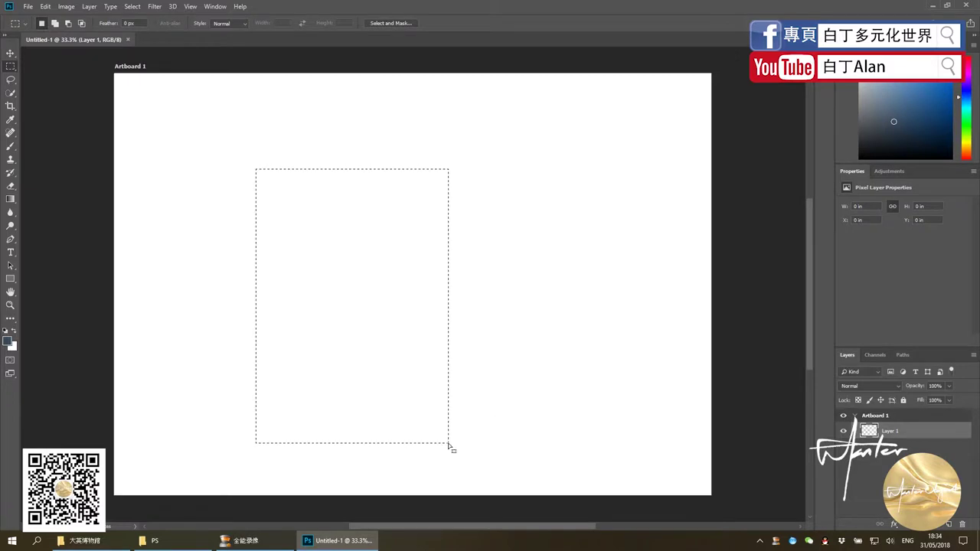
pyautogui.hotkey('alt', 'BackSpace')
pyautogui.hotkey('ctrl', 'd')
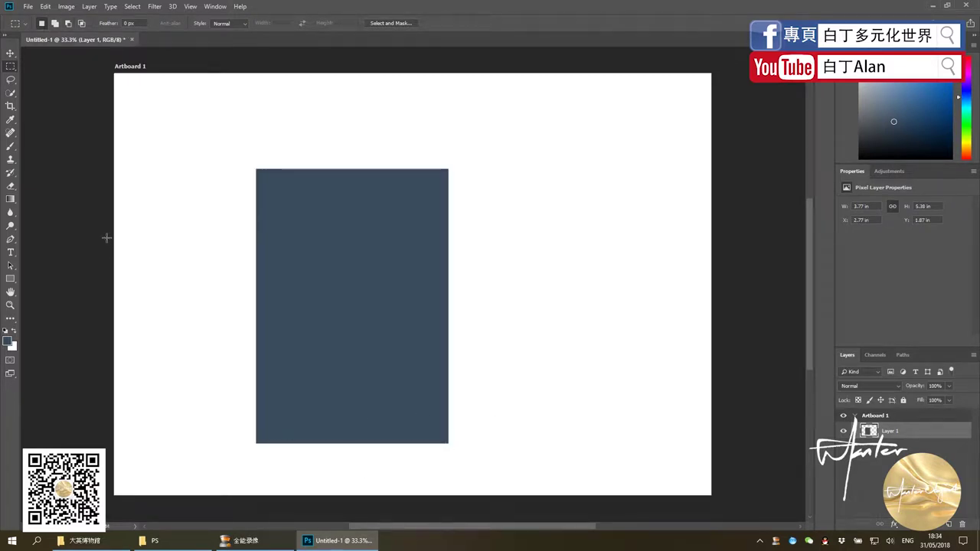
pyautogui.click(9, 200)
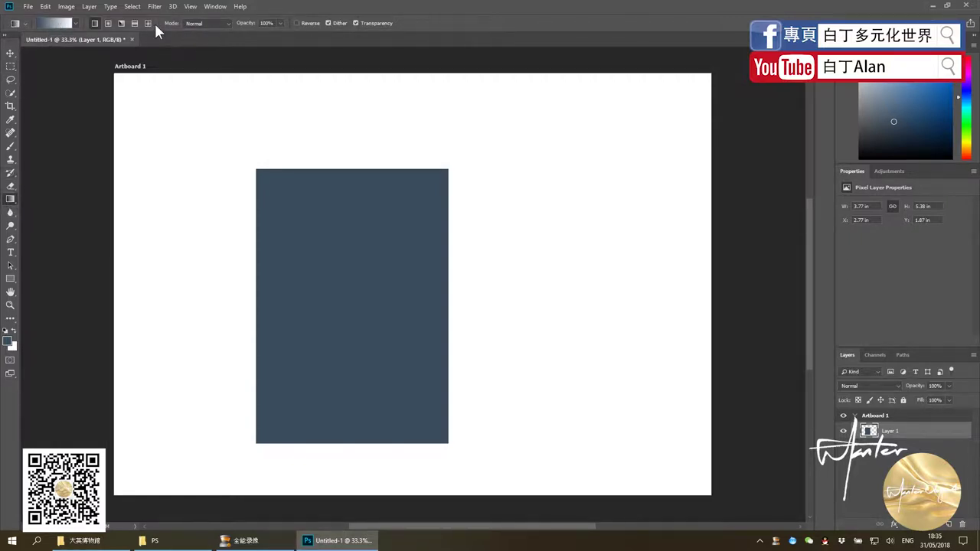
# - In the Gradient Editor, make the start colour stop white and set an opacity stop to 0%
pyautogui.click(67, 19)
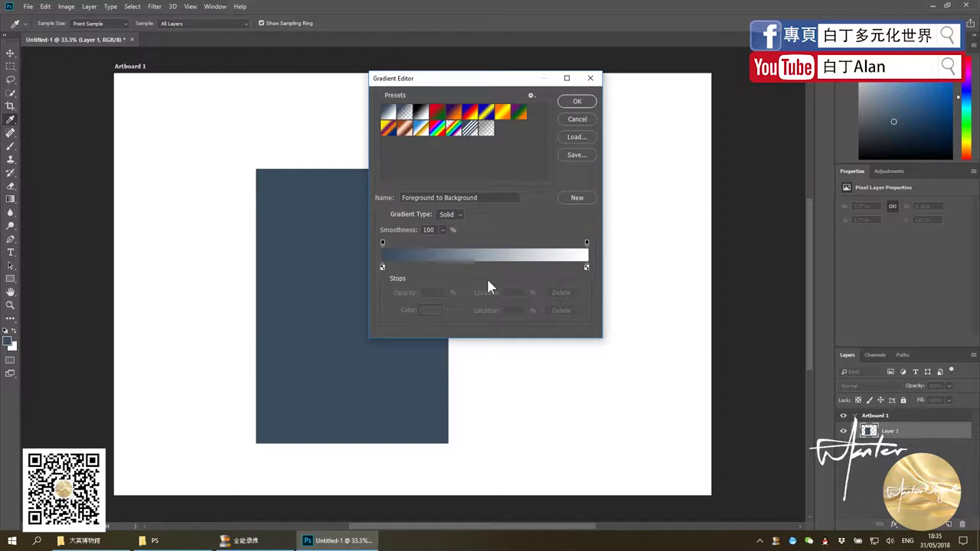
pyautogui.moveTo(500, 81); pyautogui.dragTo(617, 98)
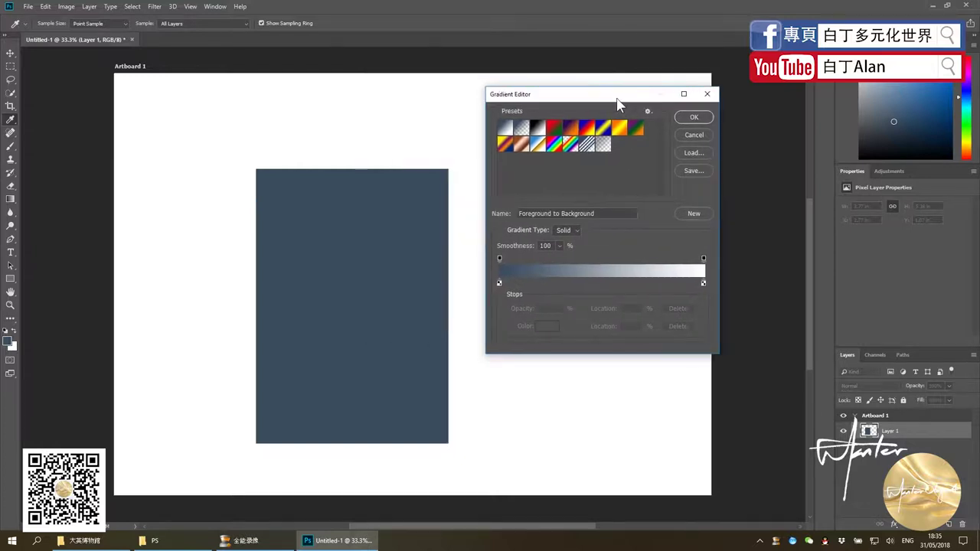
pyautogui.click(499, 283)
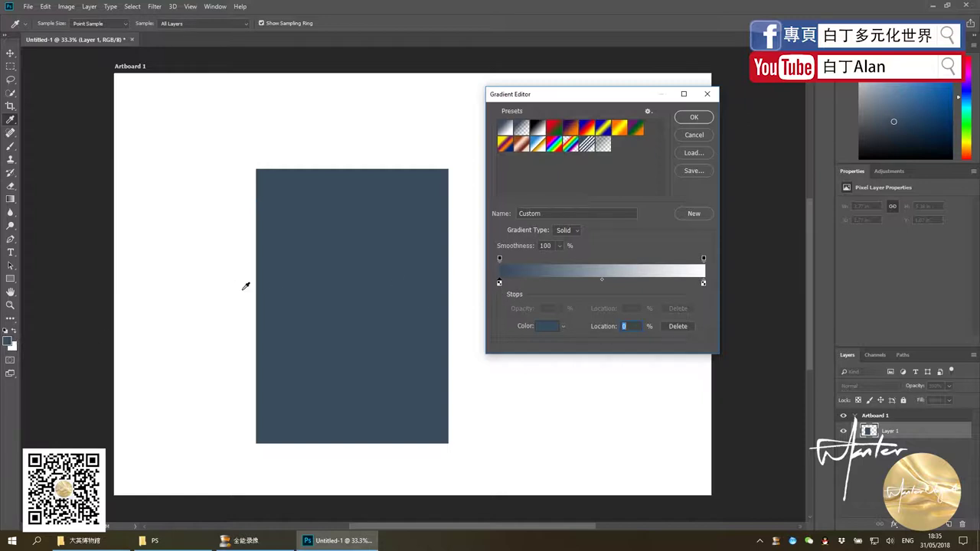
pyautogui.click(15, 345)
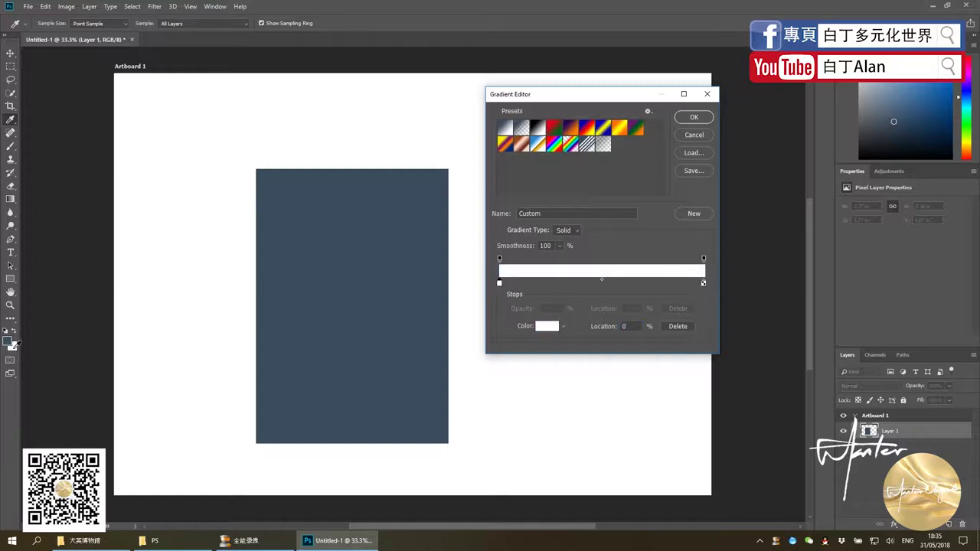
pyautogui.click(704, 284)
pyautogui.click(703, 258)
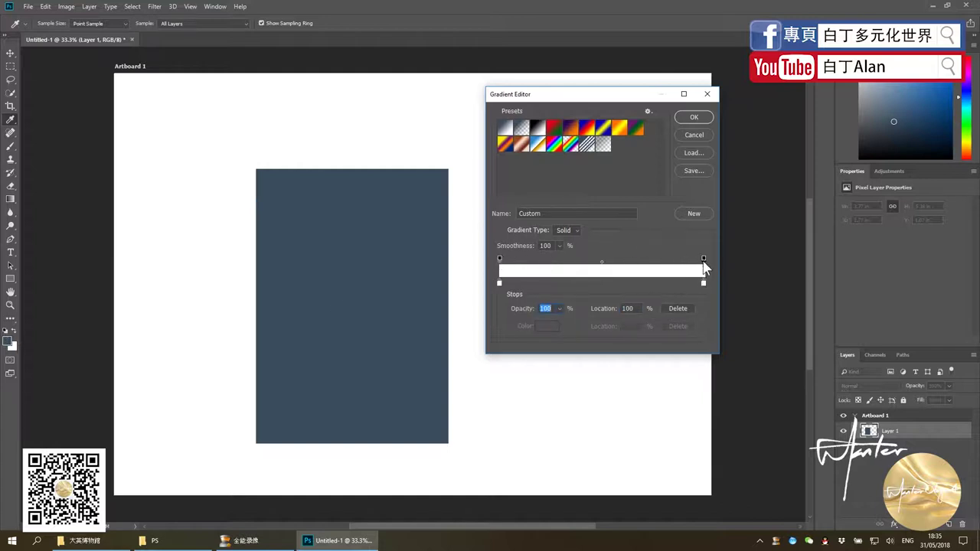
pyautogui.click(500, 259)
pyautogui.write('0')
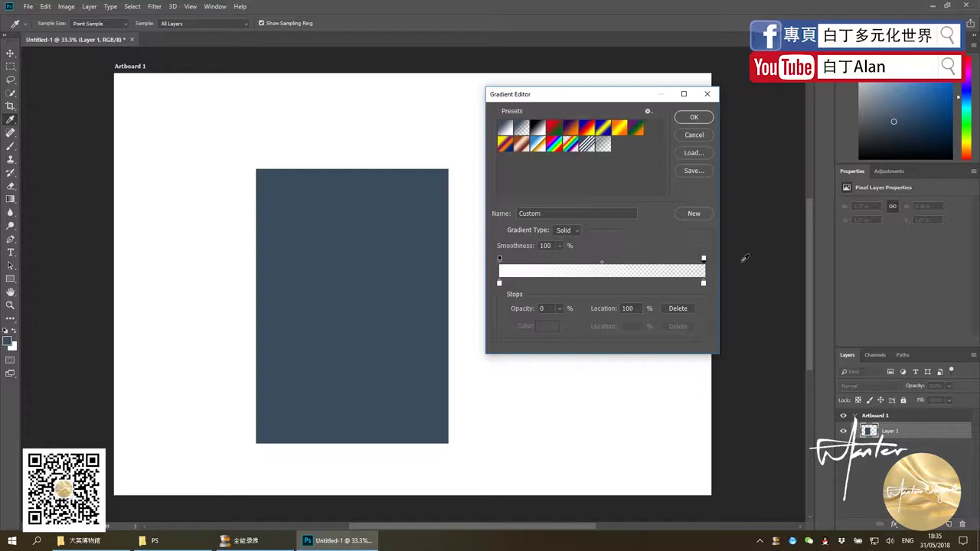
# - Try the rectangle's sampled navy and a light blue as the gradient's start colour
pyautogui.click(499, 284)
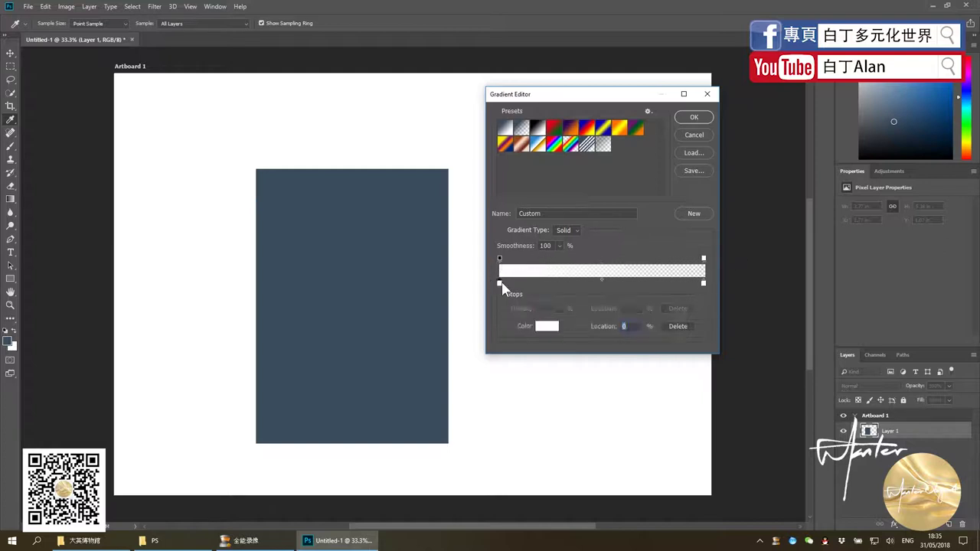
pyautogui.click(946, 149)
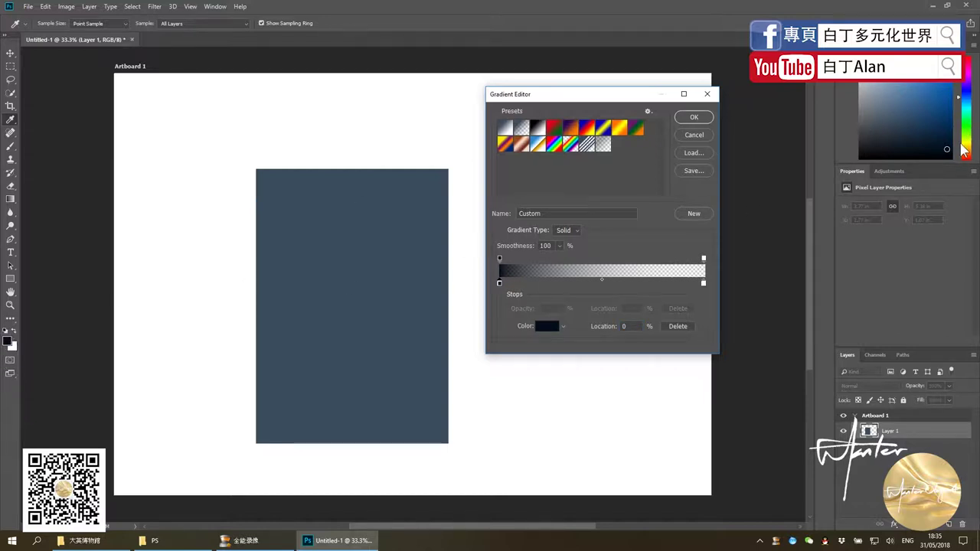
pyautogui.moveTo(928, 136); pyautogui.dragTo(894, 85)
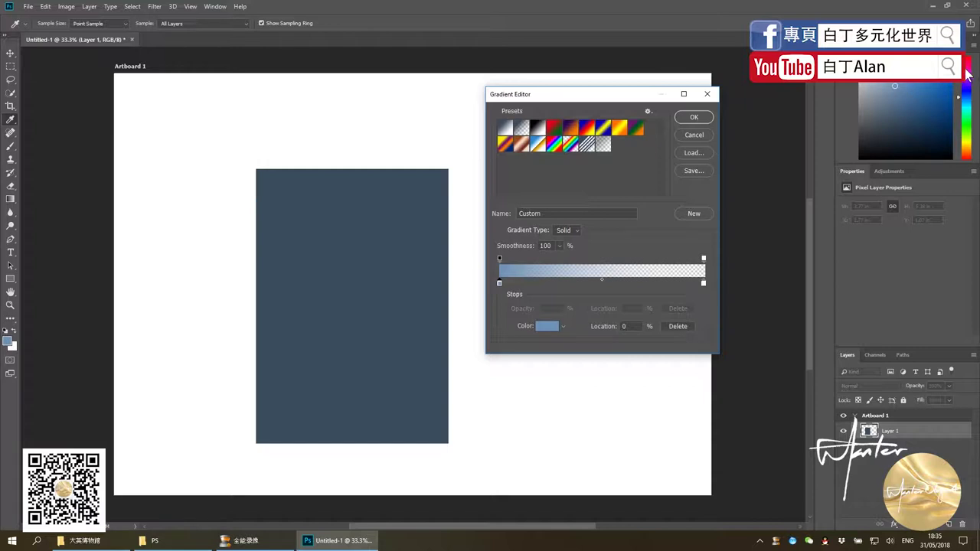
pyautogui.click(693, 118)
# - Restore a white start colour for the white-to-transparent gradient and add a new empty layer
pyautogui.click(964, 129)
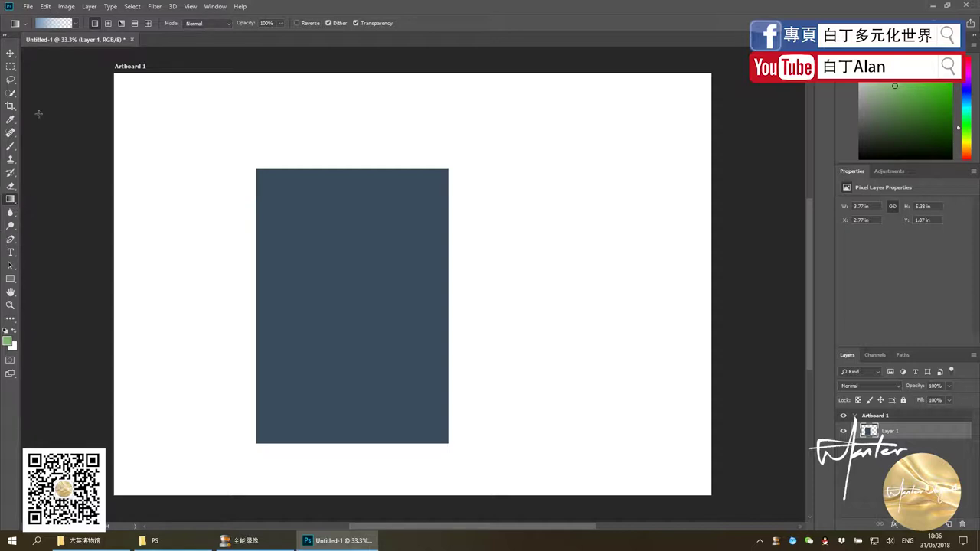
pyautogui.click(60, 23)
pyautogui.click(498, 284)
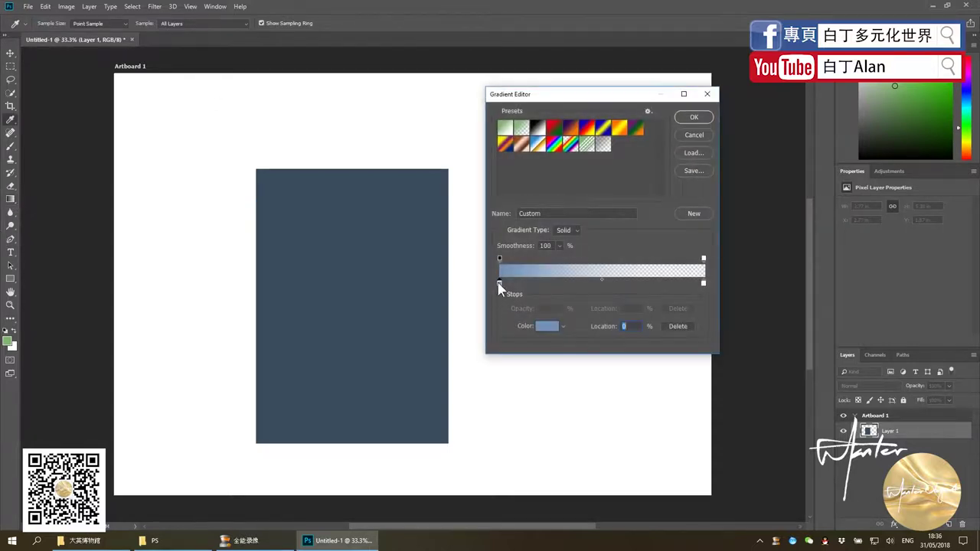
pyautogui.click(943, 101)
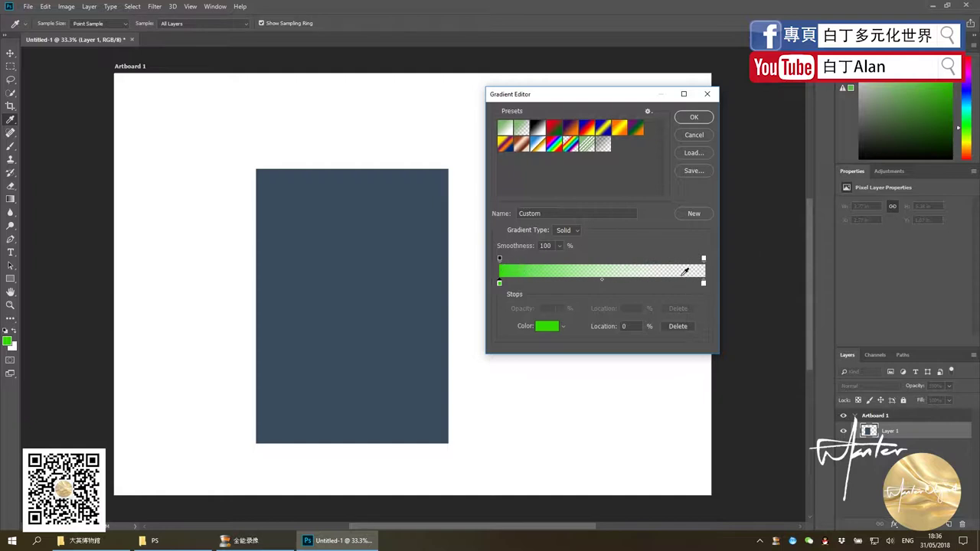
pyautogui.click(499, 284)
pyautogui.click(16, 351)
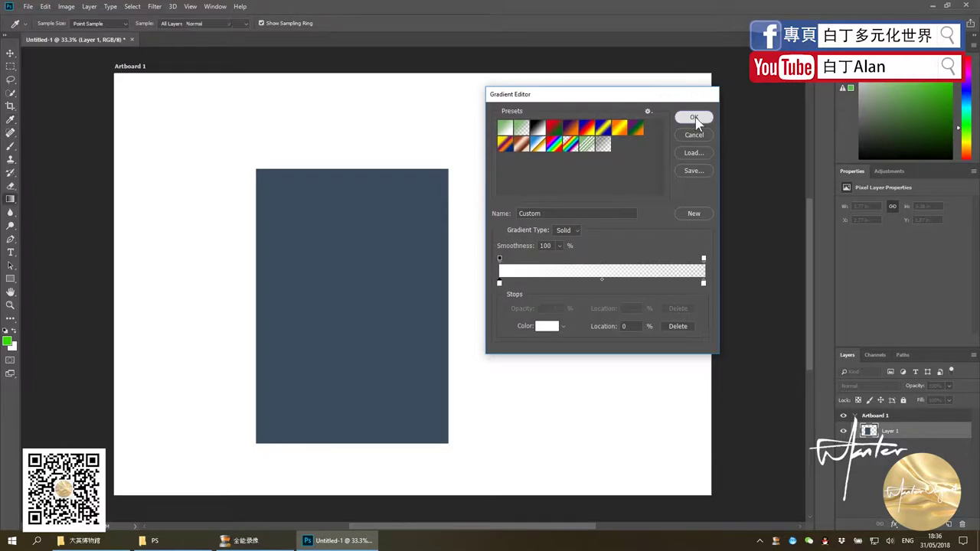
pyautogui.click(694, 116)
pyautogui.click(946, 524)
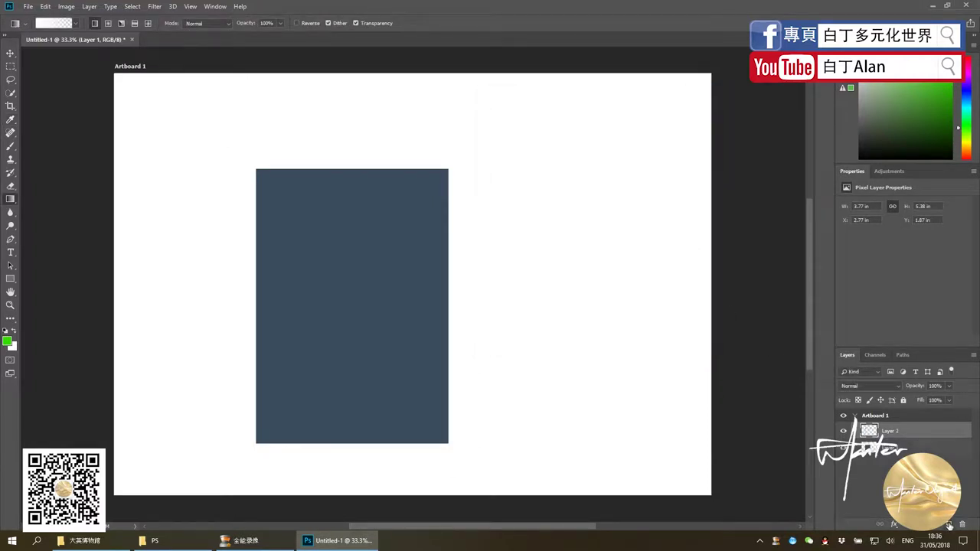
# - Check the Solid gradient type in the Gradient Editor, cancel without changes, and select the Move tool
pyautogui.click(9, 54)
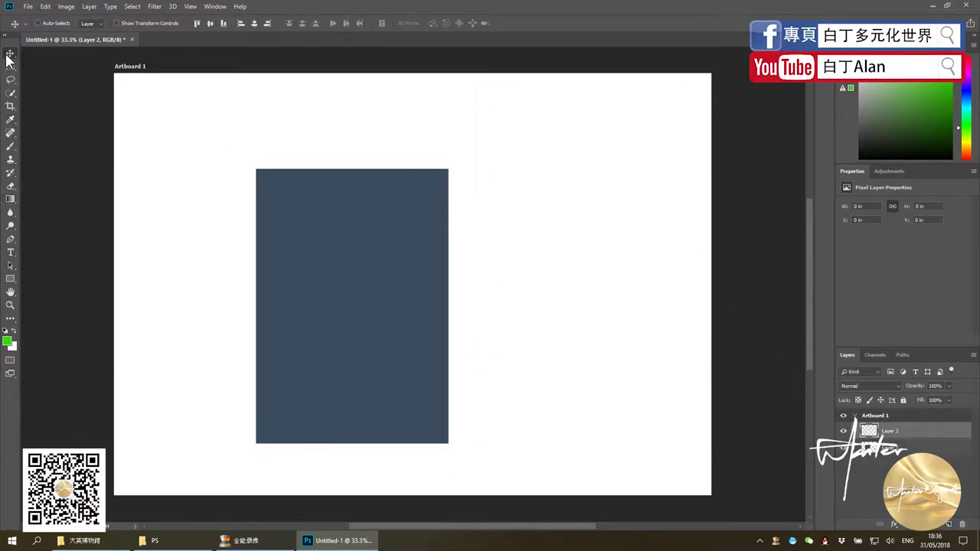
pyautogui.click(10, 199)
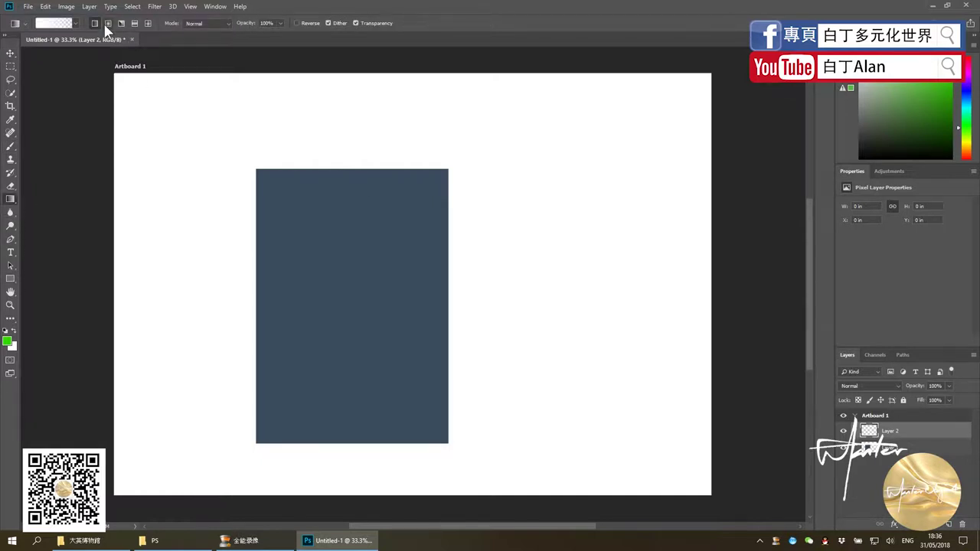
pyautogui.click(69, 23)
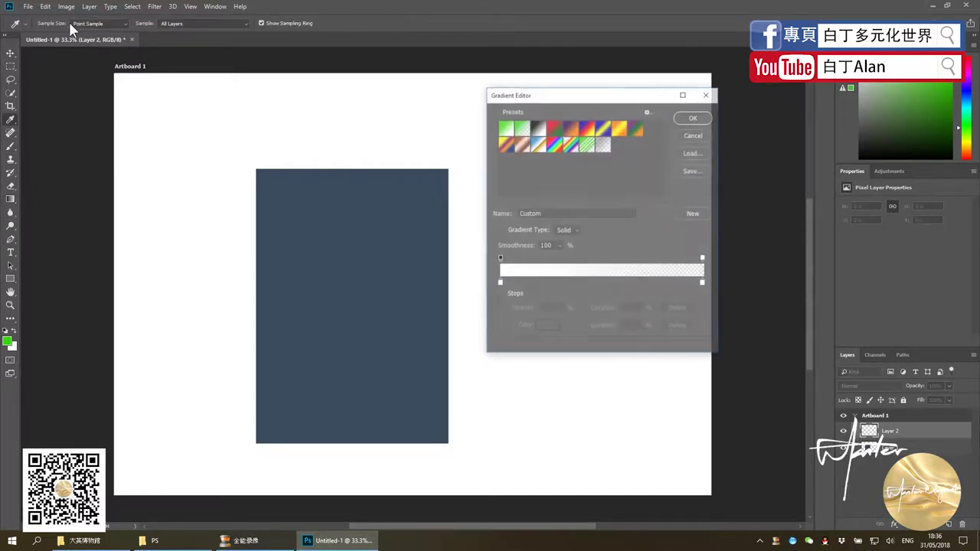
pyautogui.click(579, 231)
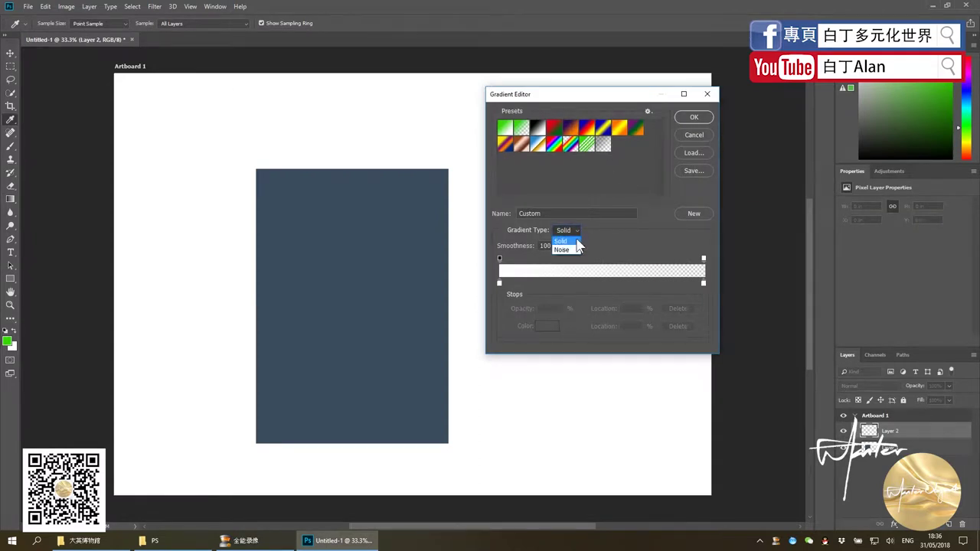
pyautogui.click(574, 229)
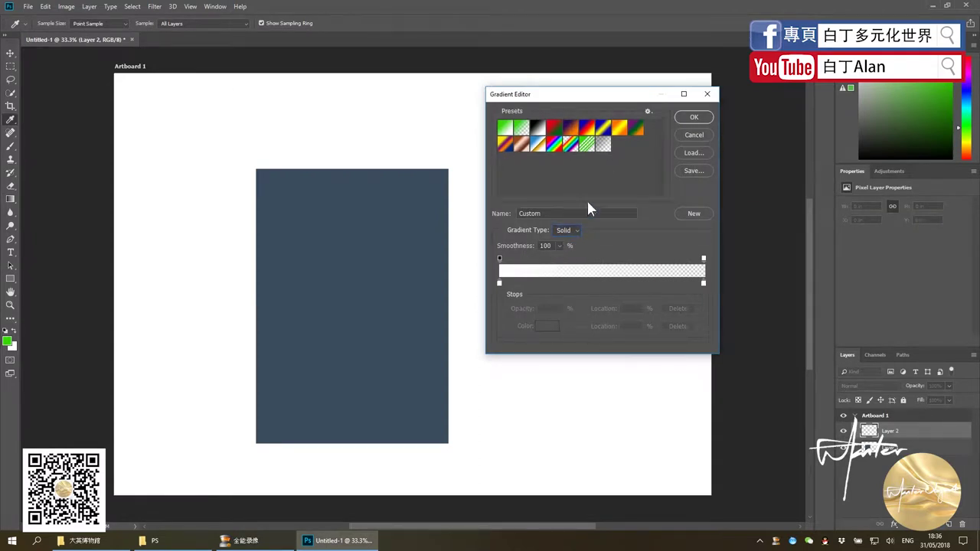
pyautogui.click(692, 135)
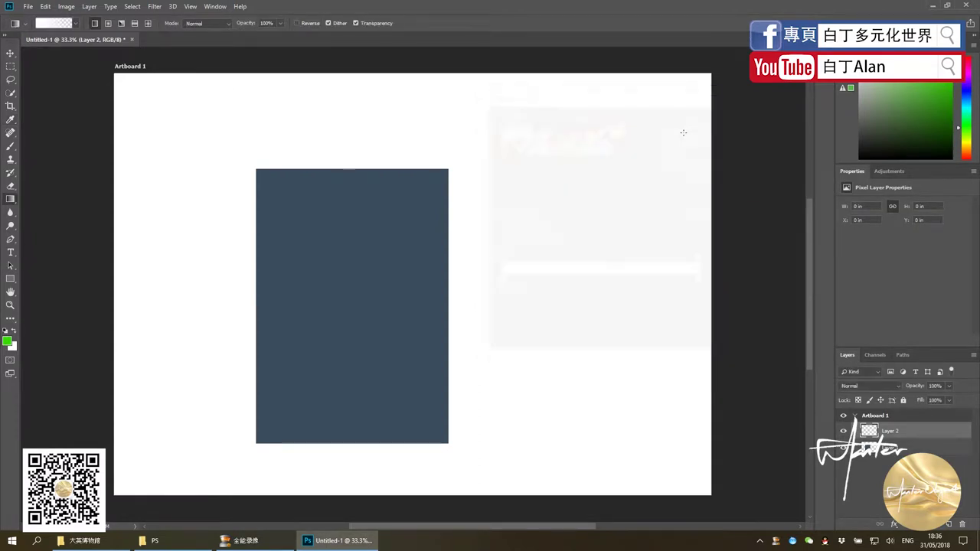
pyautogui.click(10, 54)
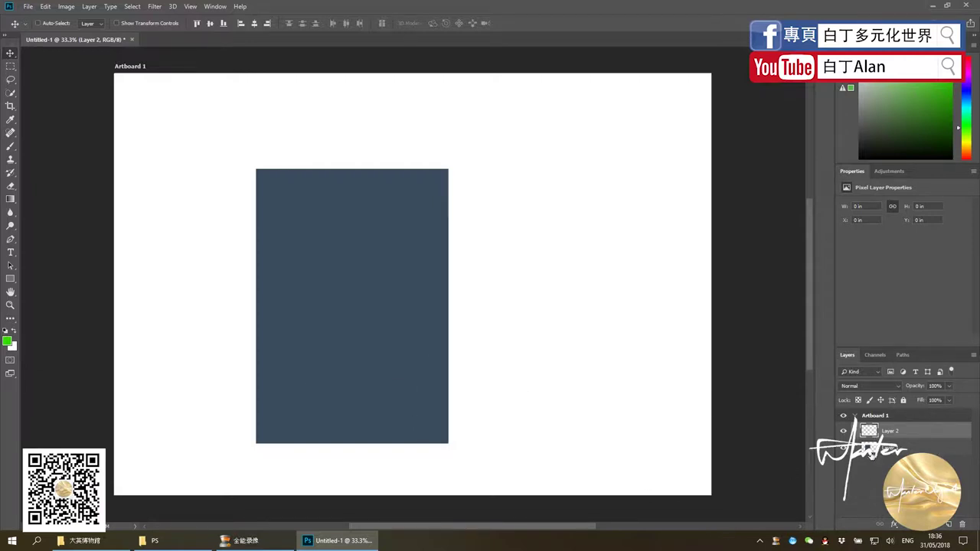
# - Load the rectangle's selection, drag a left-to-right white fade across it, and set Layer 2 to 30% opacity
pyautogui.press('ctrl')
pyautogui.keyDown('ctrl'); pyautogui.click(869, 432); pyautogui.keyUp('ctrl')
pyautogui.click(9, 200)
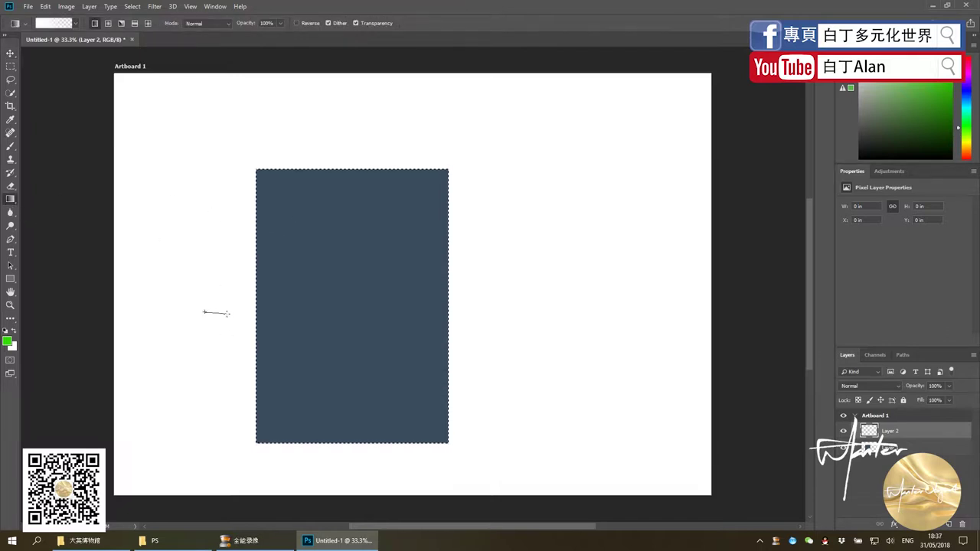
pyautogui.moveTo(228, 313); pyautogui.dragTo(502, 310)
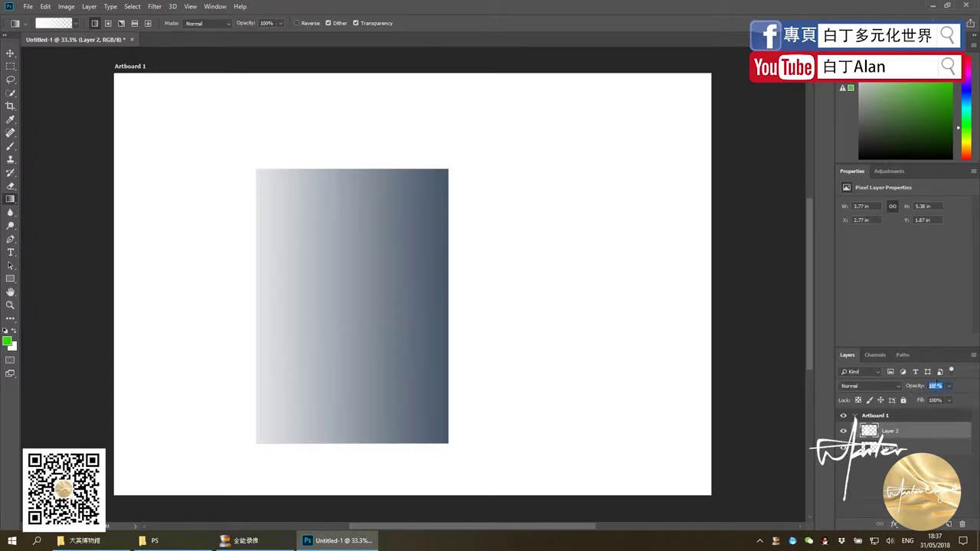
pyautogui.write('30')
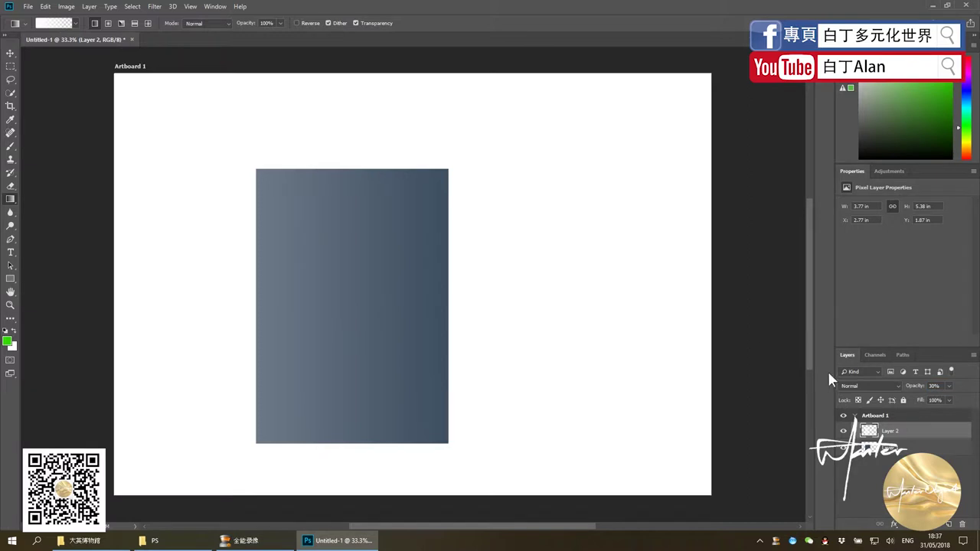
pyautogui.click(10, 53)
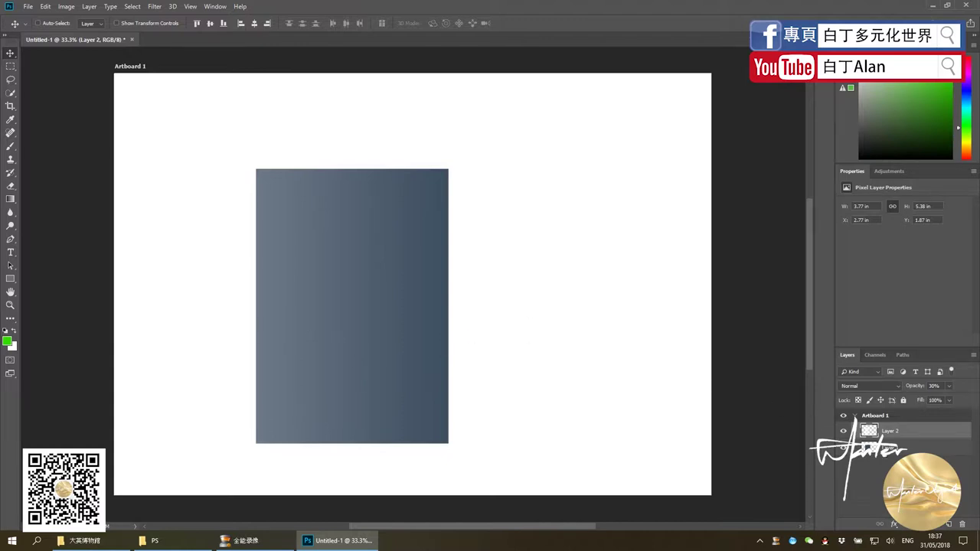
# - On gradient Layer 2, draw a closed four-point pen path over the rectangle's left part
pyautogui.click(882, 450)
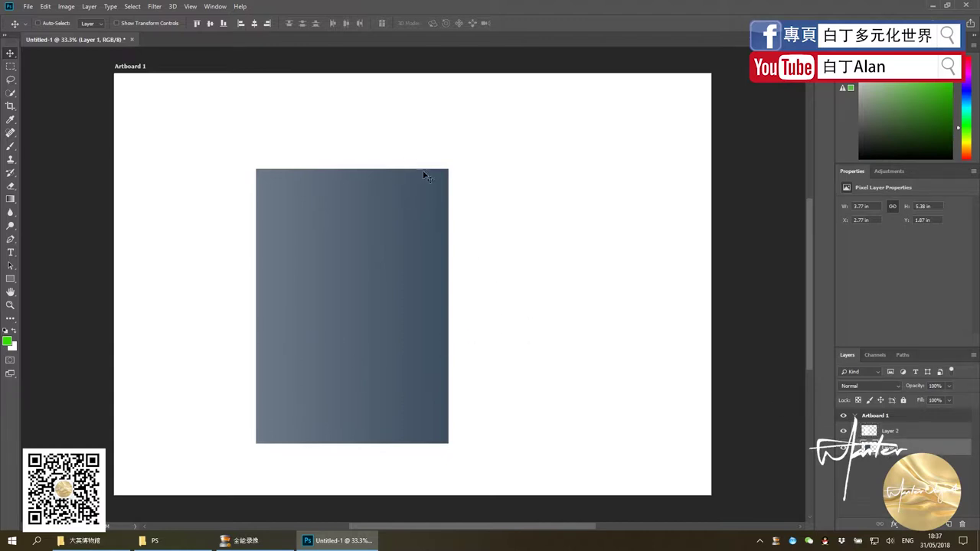
pyautogui.click(897, 434)
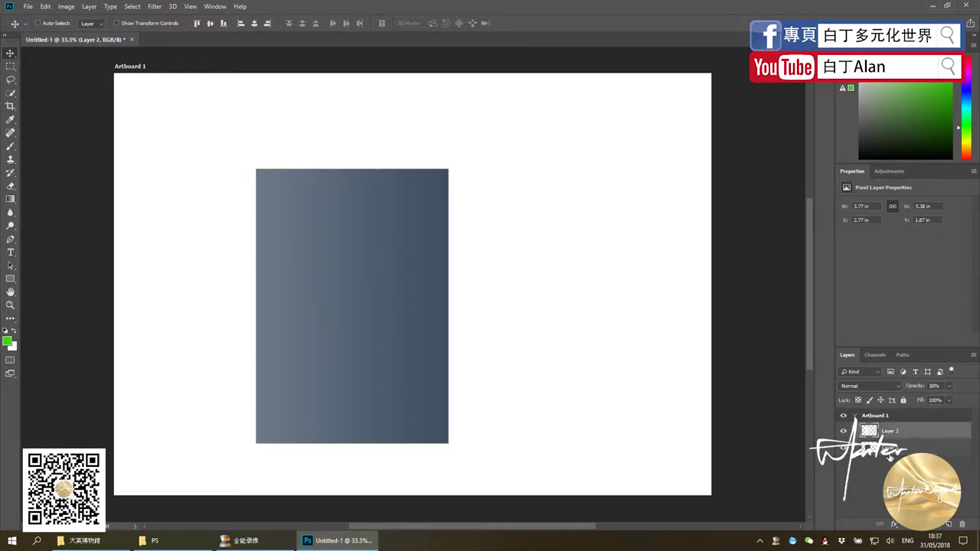
pyautogui.click(891, 453)
pyautogui.press('p')
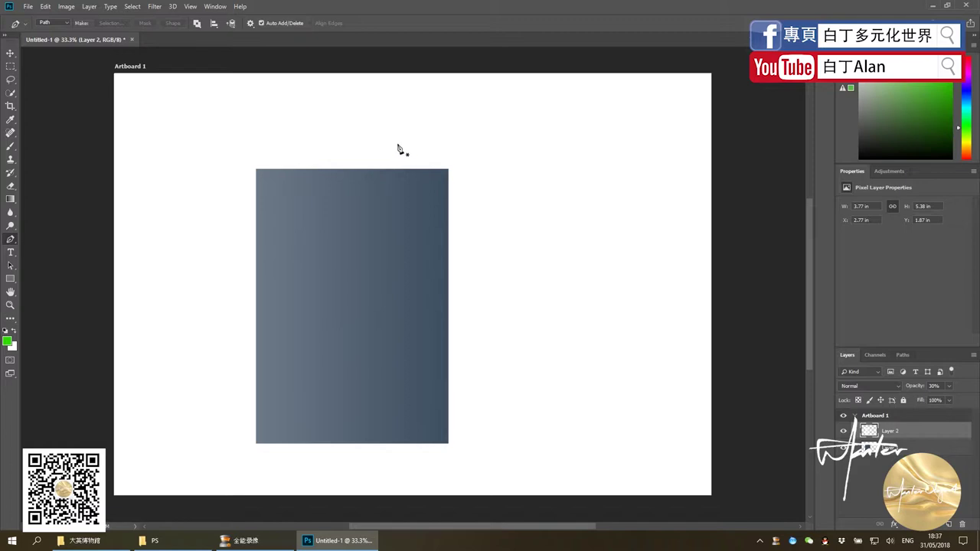
pyautogui.click(397, 144)
pyautogui.click(332, 459)
pyautogui.click(218, 480)
pyautogui.click(214, 134)
pyautogui.click(397, 145)
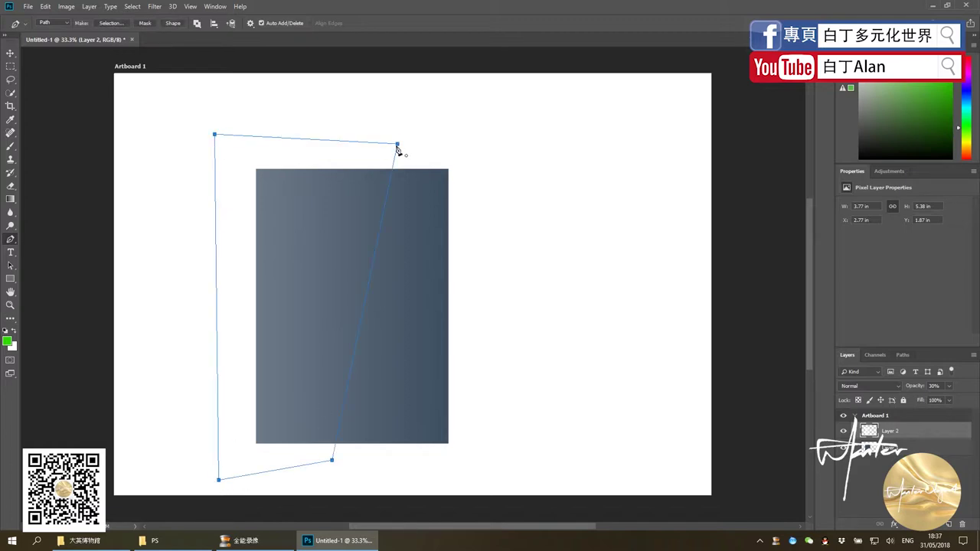
# - Convert the path to a selection, delete the gradient inside it, and deselect
pyautogui.hotkey('ctrl', 'Return')
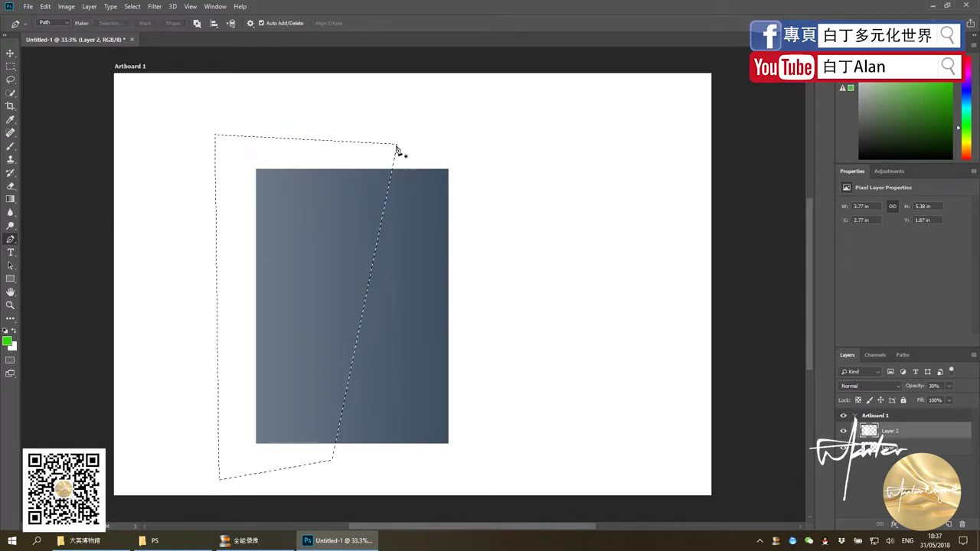
pyautogui.press('Delete')
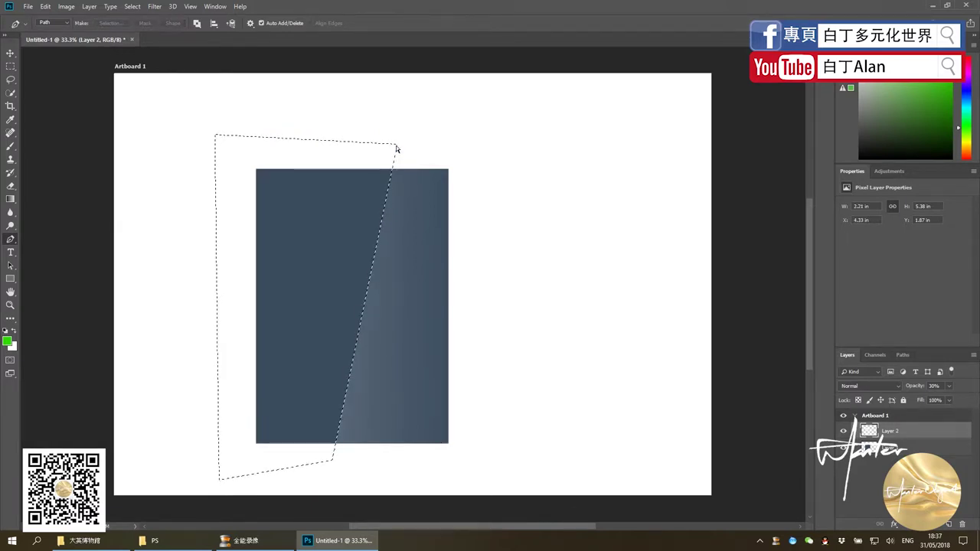
pyautogui.hotkey('ctrl', 'd')
# - On a new Layer 3 below Layer 2, fill a small green square near the rectangle's top left
pyautogui.click(948, 525)
pyautogui.moveTo(888, 431); pyautogui.dragTo(888, 448)
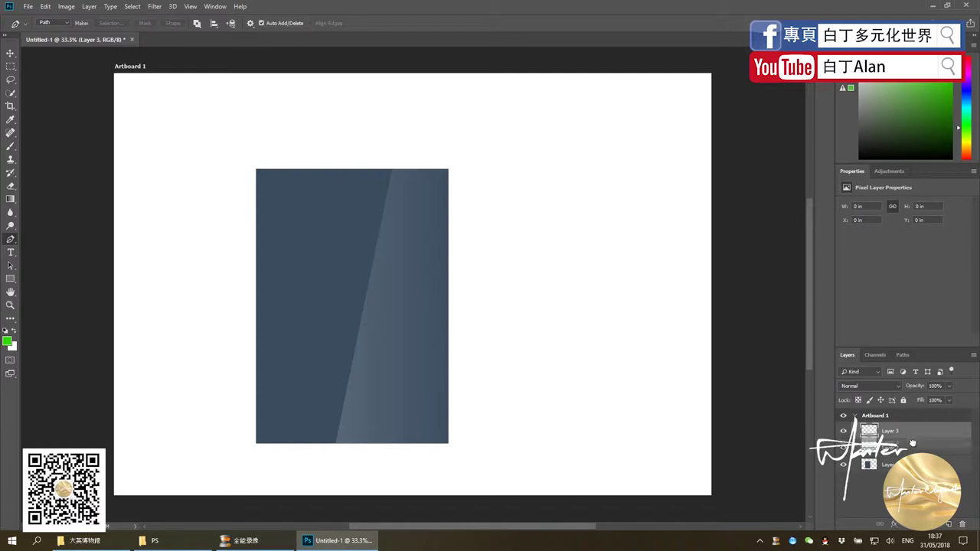
pyautogui.press('m')
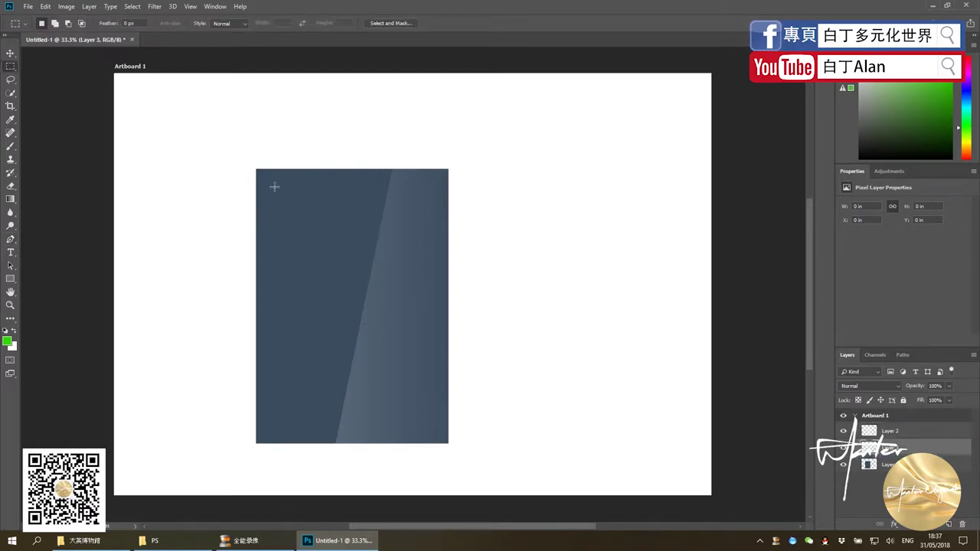
pyautogui.moveTo(274, 185); pyautogui.dragTo(304, 217)
pyautogui.hotkey('alt', 'BackSpace')
pyautogui.hotkey('ctrl', 'd')
pyautogui.press('v')
# - Alt-drag copies of the green square to make second and third squares in the row
pyautogui.moveTo(286, 207); pyautogui.dragTo(335, 206)
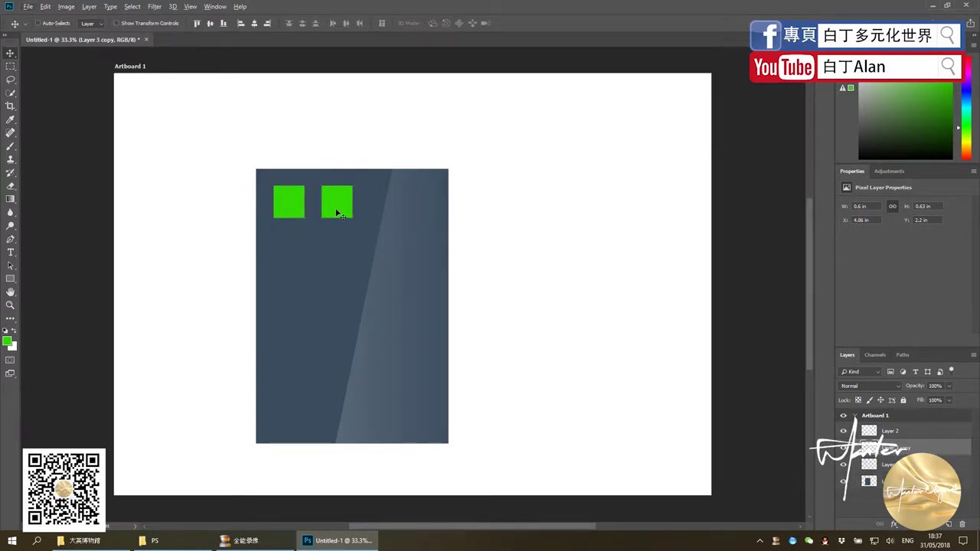
pyautogui.press('m')
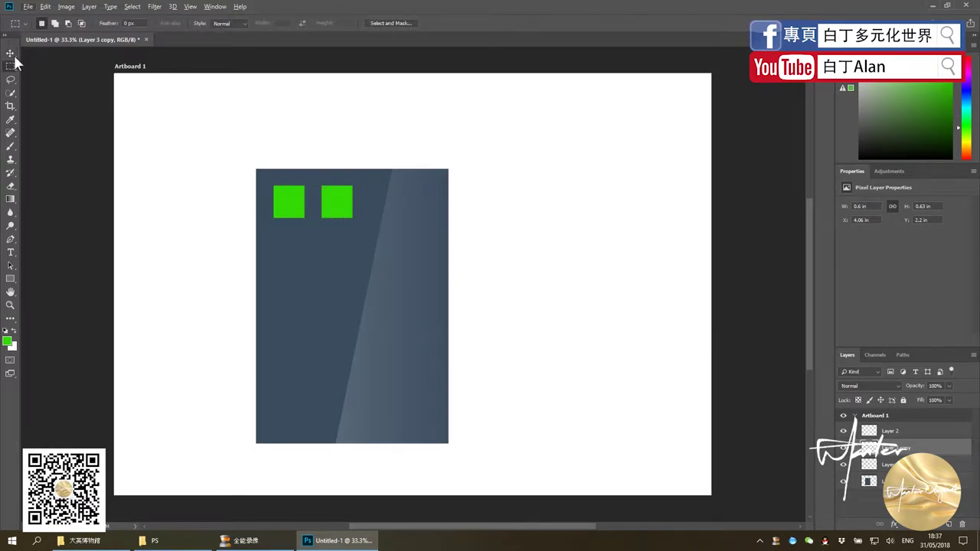
pyautogui.click(11, 52)
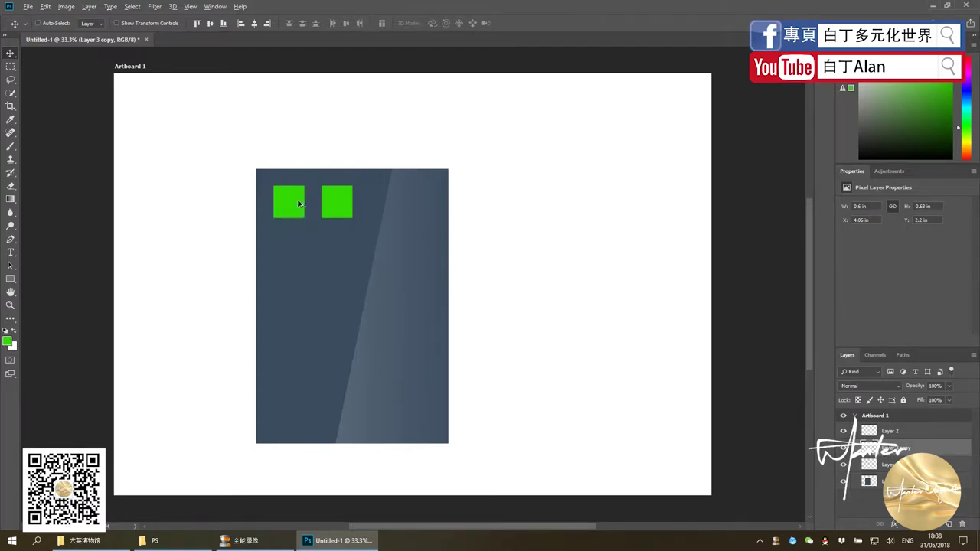
pyautogui.moveTo(296, 203); pyautogui.dragTo(347, 206)
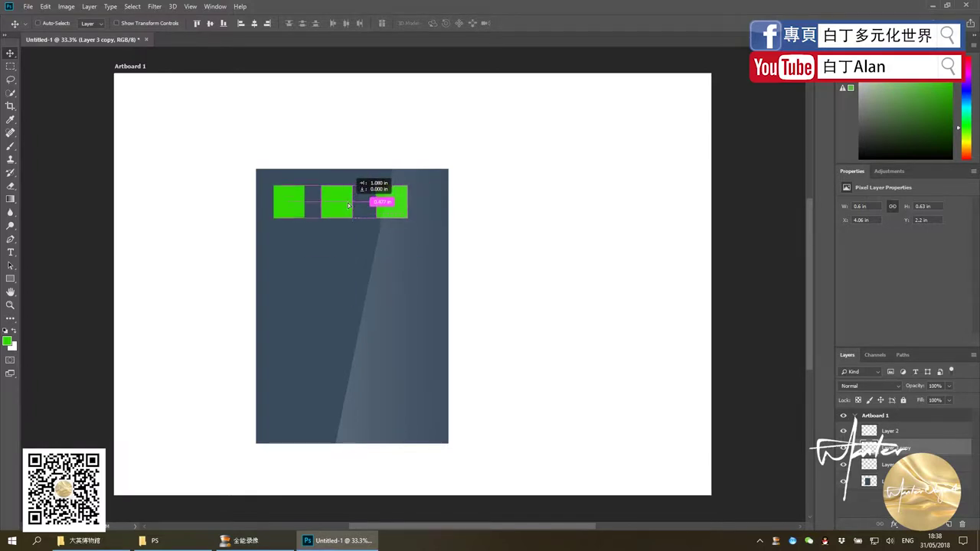
pyautogui.moveTo(347, 205); pyautogui.dragTo(382, 251)
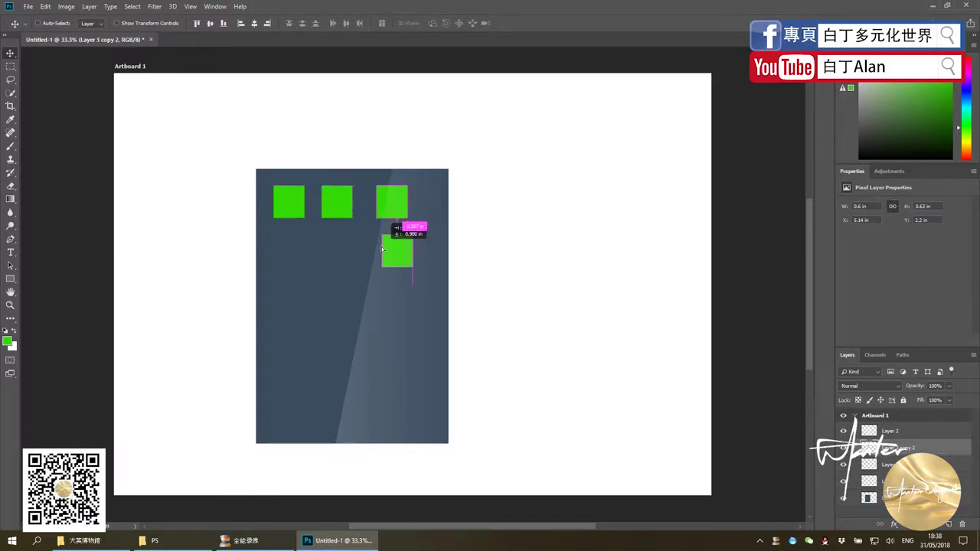
pyautogui.hotkey('ctrl', 'z')
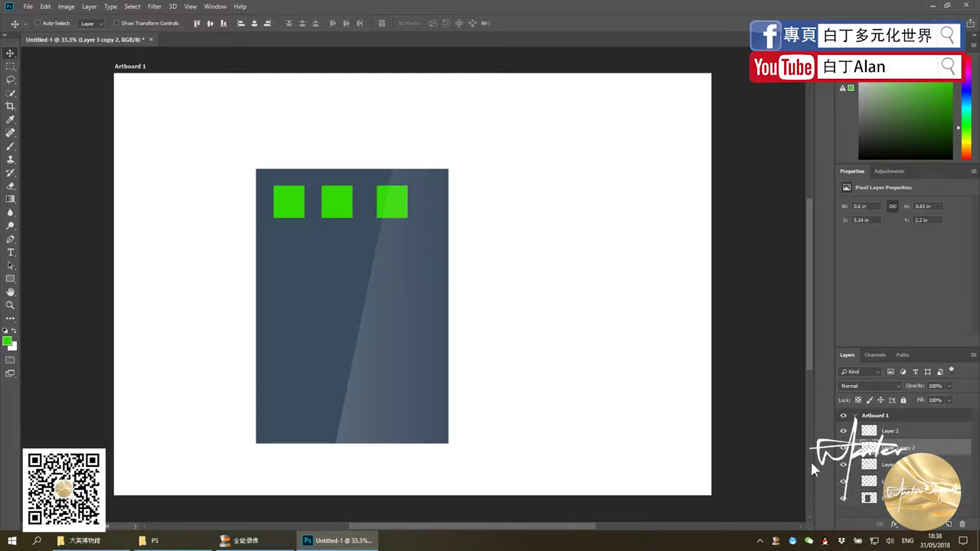
pyautogui.moveTo(381, 202); pyautogui.dragTo(421, 204)
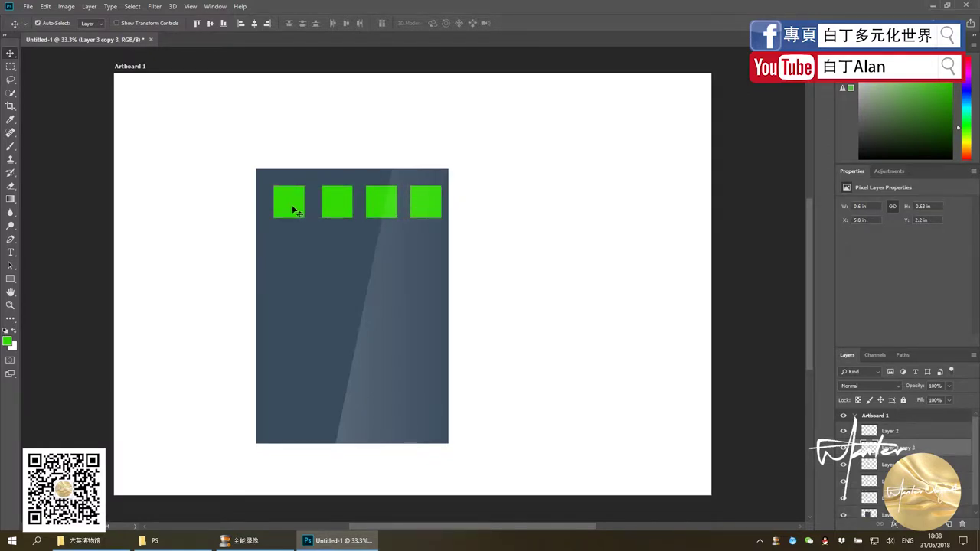
# - Add a fourth green square and adjust positions so the four squares are evenly spaced
pyautogui.moveTo(292, 204); pyautogui.dragTo(327, 207)
pyautogui.moveTo(379, 209); pyautogui.dragTo(418, 206)
pyautogui.click(358, 249)
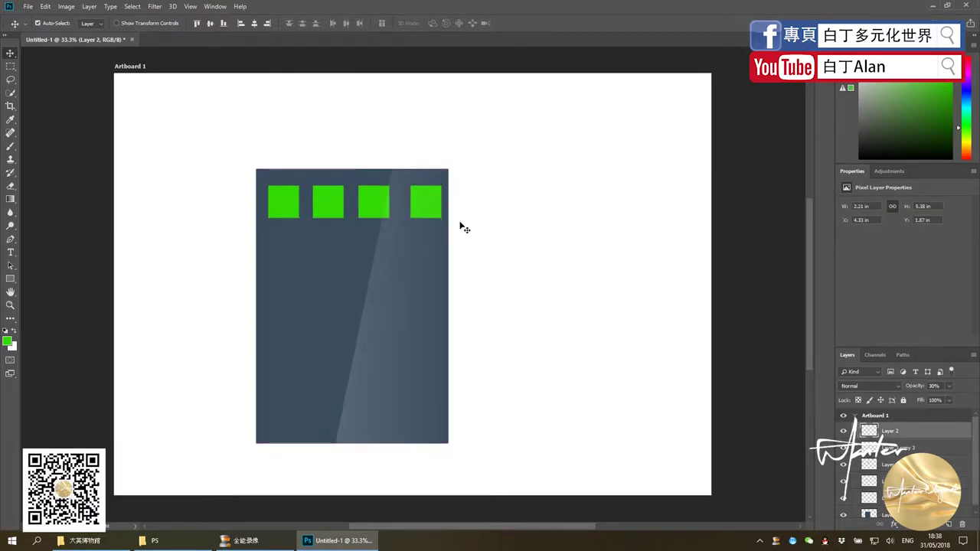
pyautogui.click(928, 449)
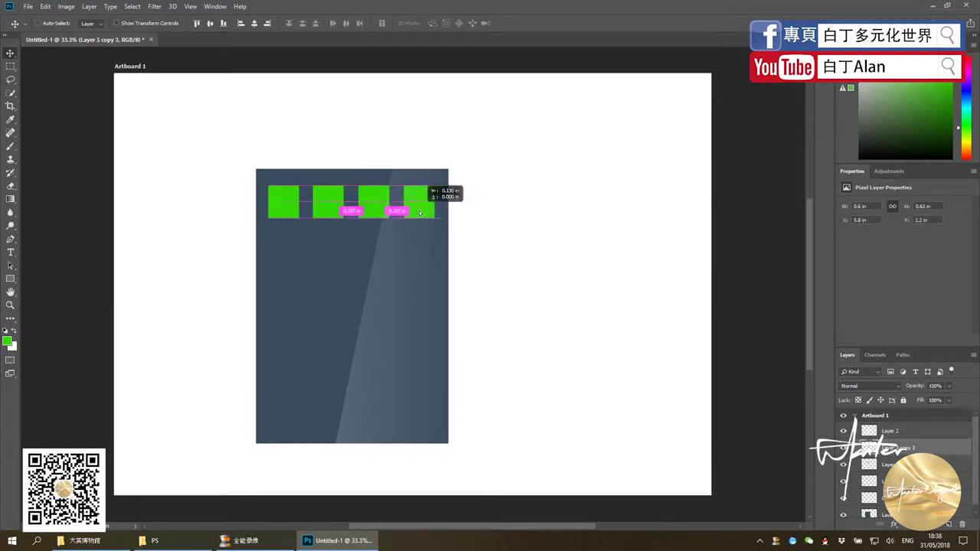
pyautogui.moveTo(428, 214); pyautogui.dragTo(414, 212)
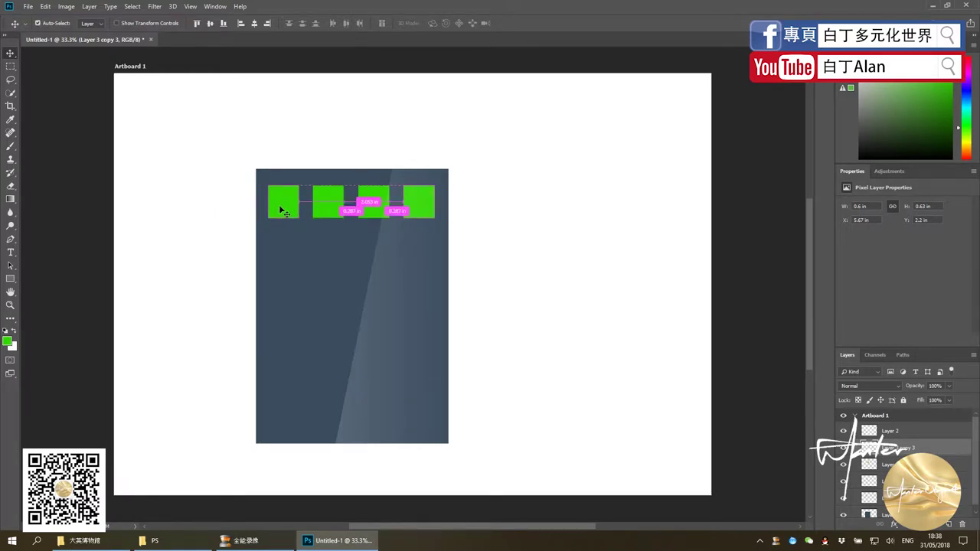
pyautogui.click(326, 203)
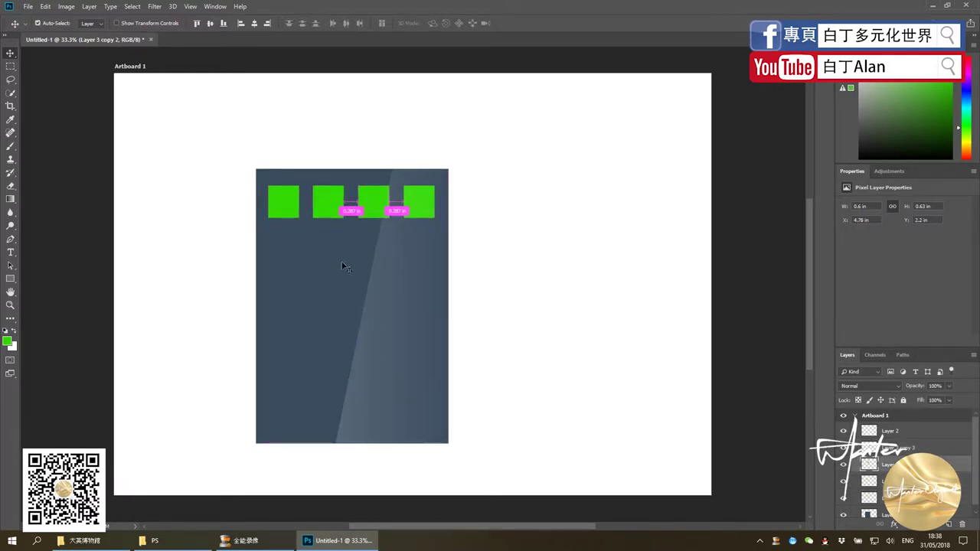
pyautogui.click(279, 195)
pyautogui.click(325, 205)
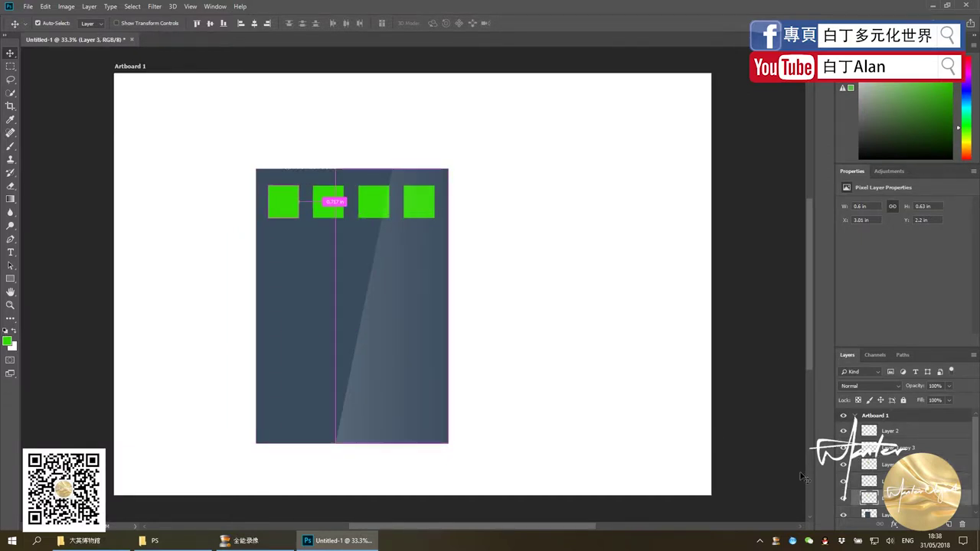
# - Select the four square layers and Alt-drag the row downward repeatedly to build five rows
pyautogui.click(903, 448)
pyautogui.keyDown('shift'); pyautogui.click(888, 498); pyautogui.keyUp('shift')
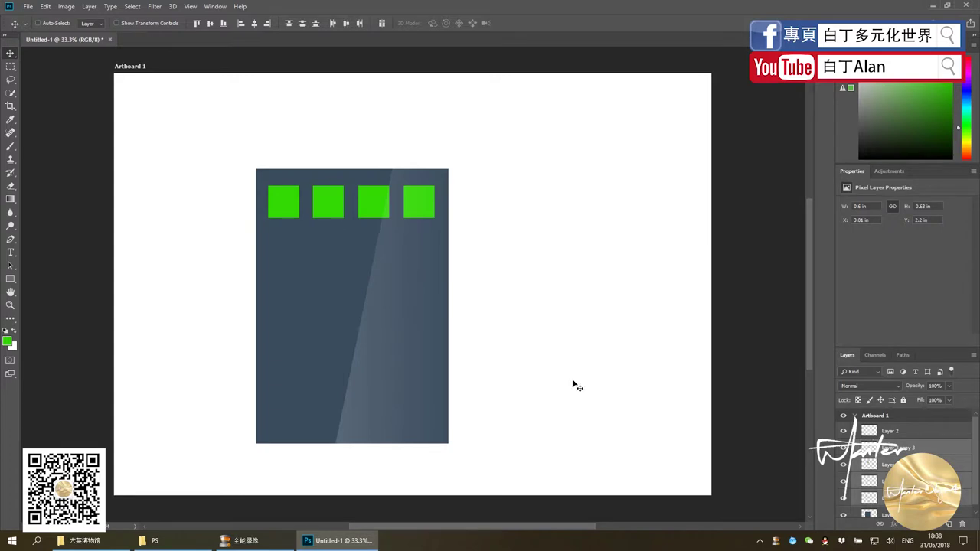
pyautogui.moveTo(278, 213); pyautogui.dragTo(283, 257)
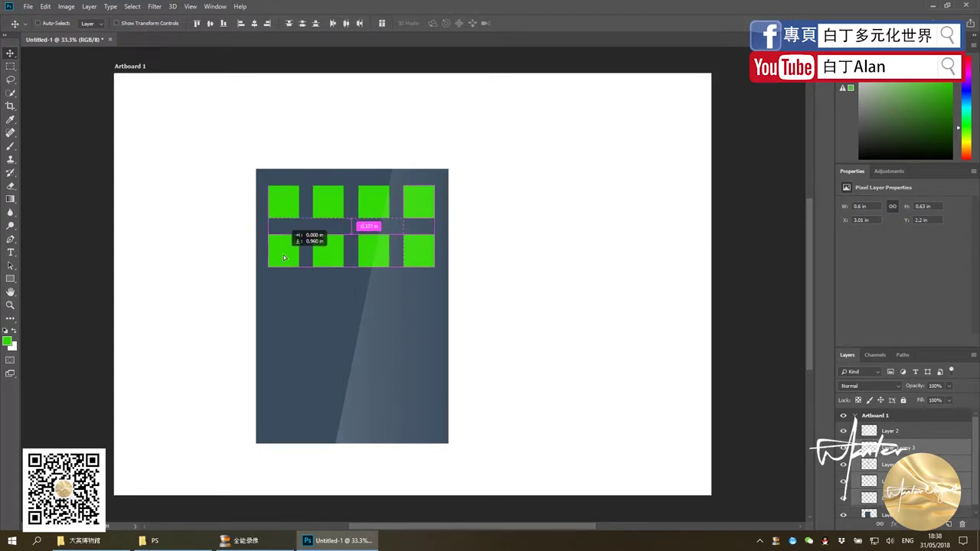
pyautogui.moveTo(283, 257); pyautogui.dragTo(283, 257)
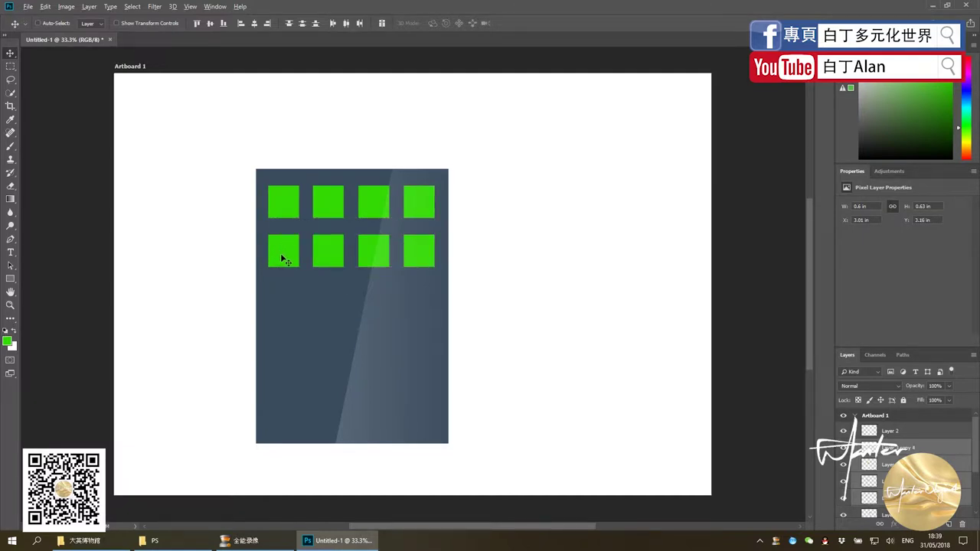
pyautogui.moveTo(282, 260); pyautogui.dragTo(294, 300)
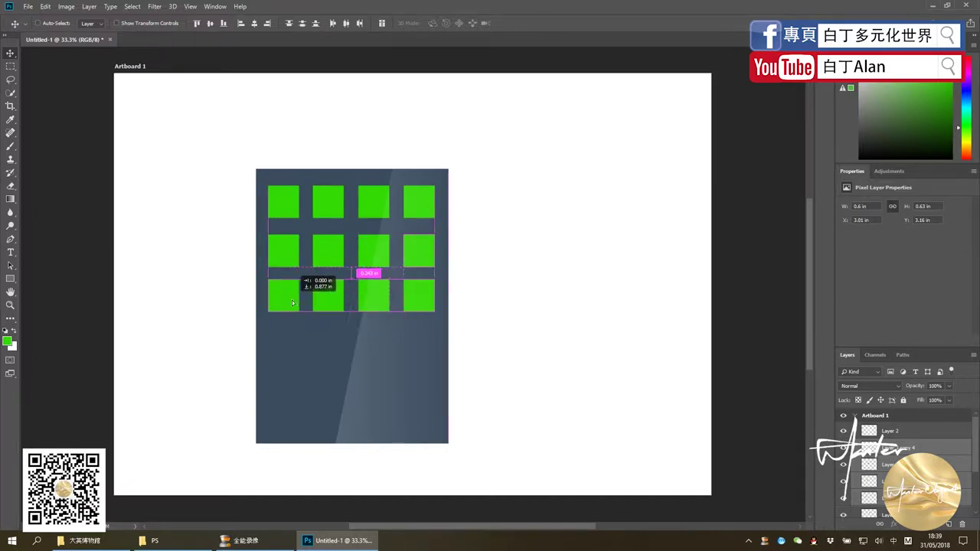
pyautogui.moveTo(293, 301)
pyautogui.mouseDown()
pyautogui.moveTo(399, 303)
pyautogui.moveTo(386, 335)
pyautogui.moveTo(346, 337)
pyautogui.moveTo(314, 337)
pyautogui.moveTo(299, 306)
pyautogui.moveTo(284, 306)
pyautogui.moveTo(295, 345)
pyautogui.moveTo(289, 421)
pyautogui.mouseUp()
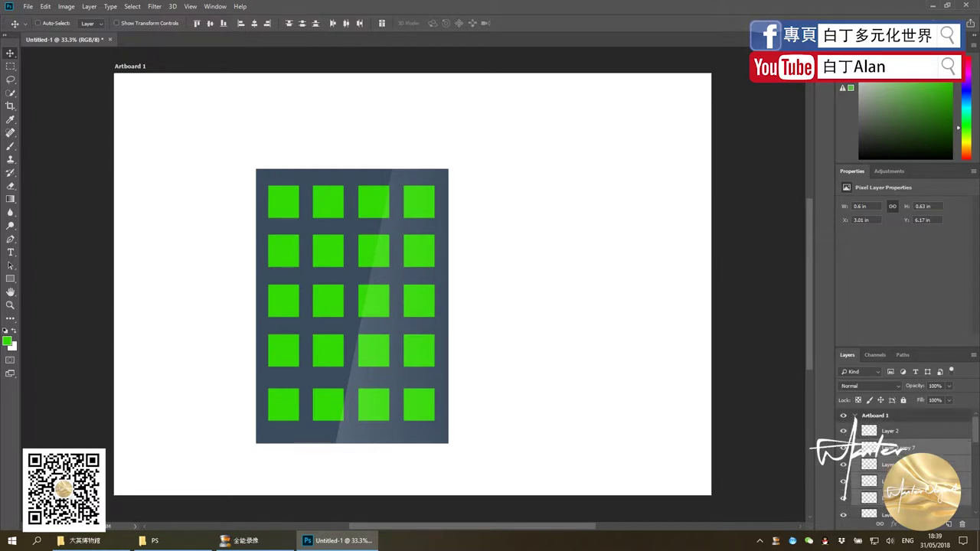
# - Select all the green square layers and apply Merge Layers to make one layer
pyautogui.click(895, 448)
pyautogui.scroll(-2, 896, 459)
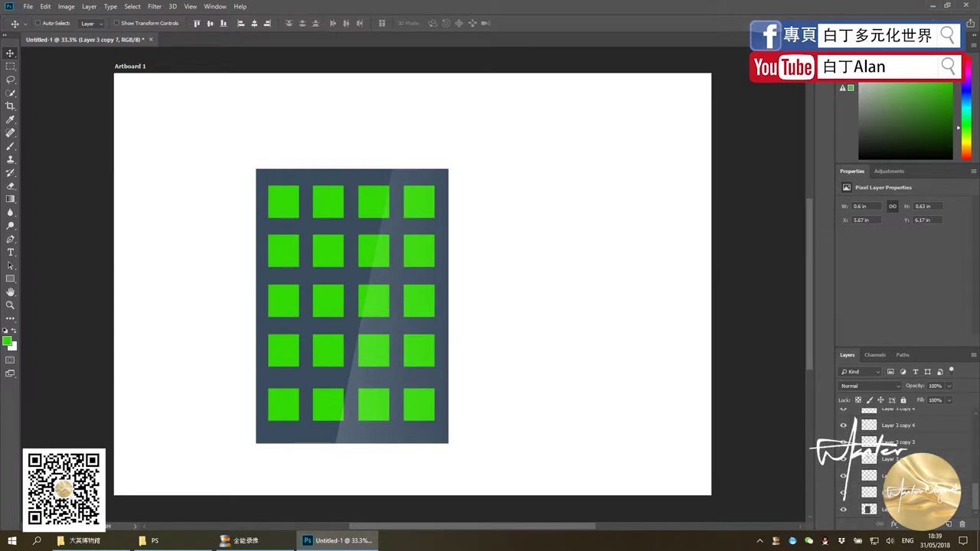
pyautogui.keyDown('shift'); pyautogui.click(888, 476); pyautogui.keyUp('shift')
pyautogui.rightClick(845, 475)
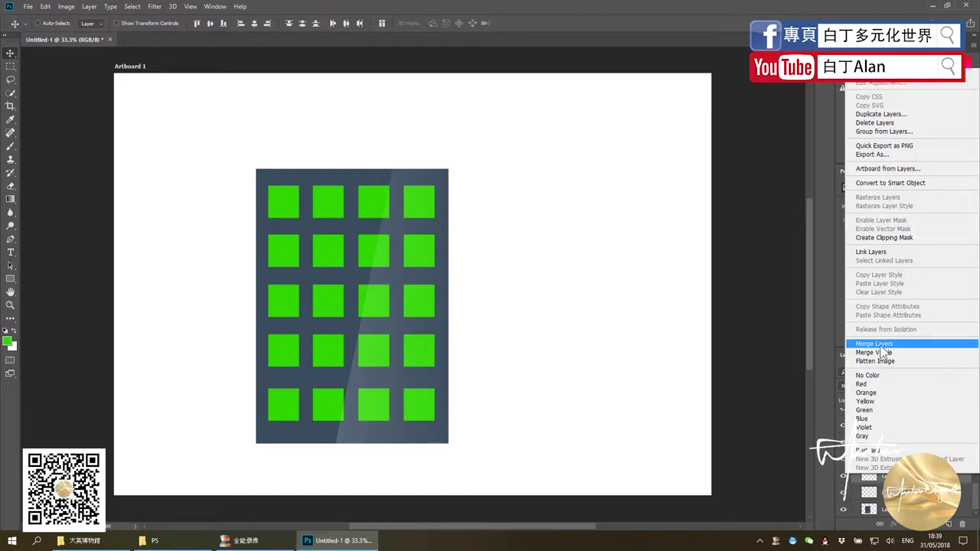
pyautogui.click(881, 344)
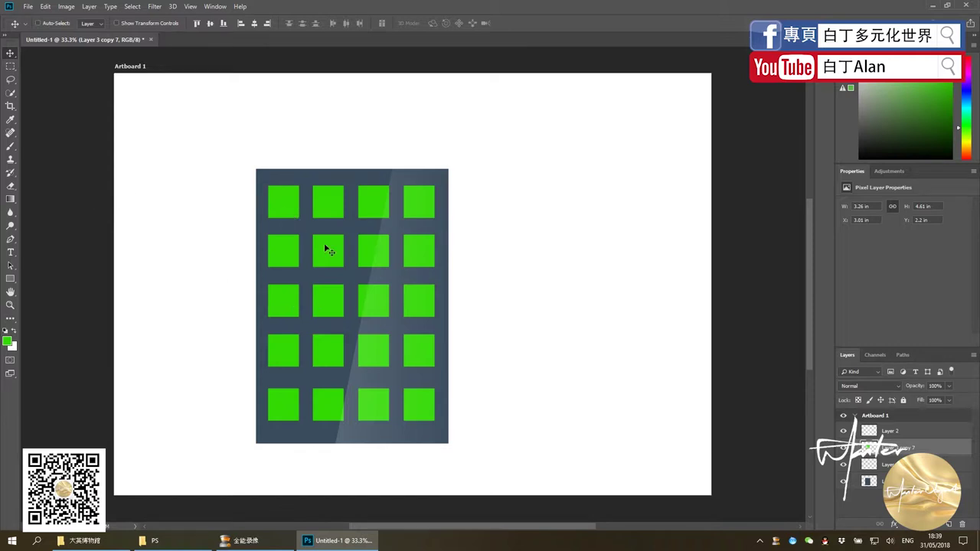
pyautogui.scroll(-1, 524, 330)
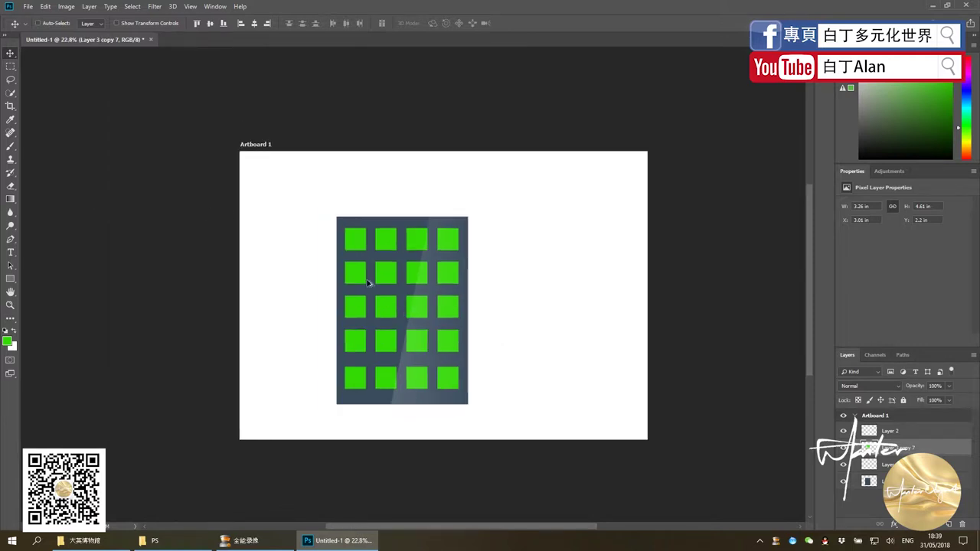
# - On a new layer, load the rectangle's selection and choose the Blue, Red, Yellow gradient preset
pyautogui.scroll(2, 375, 280)
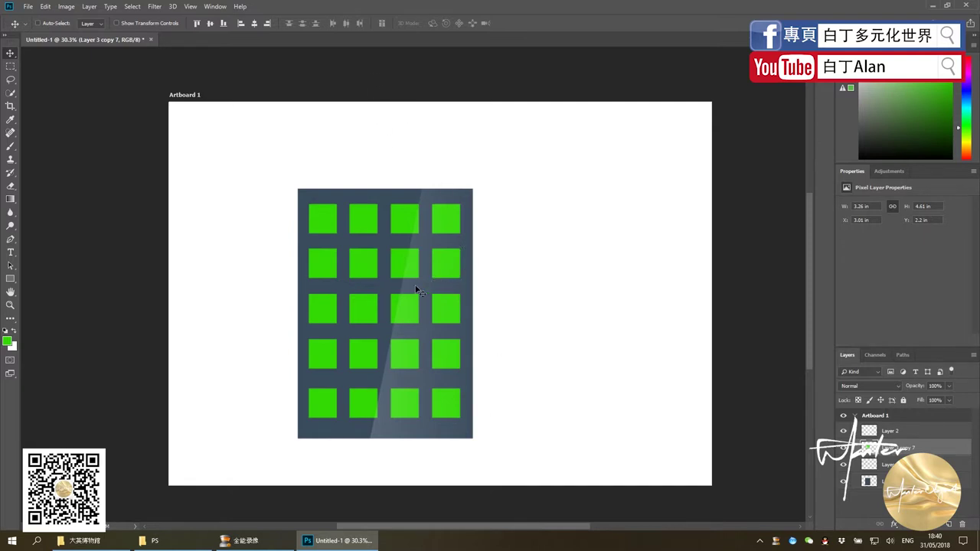
pyautogui.click(10, 199)
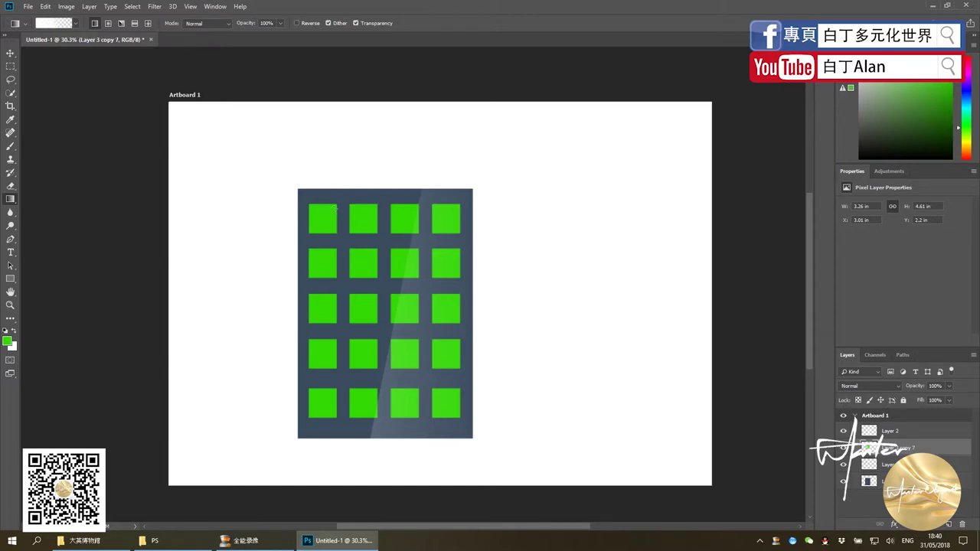
pyautogui.click(948, 524)
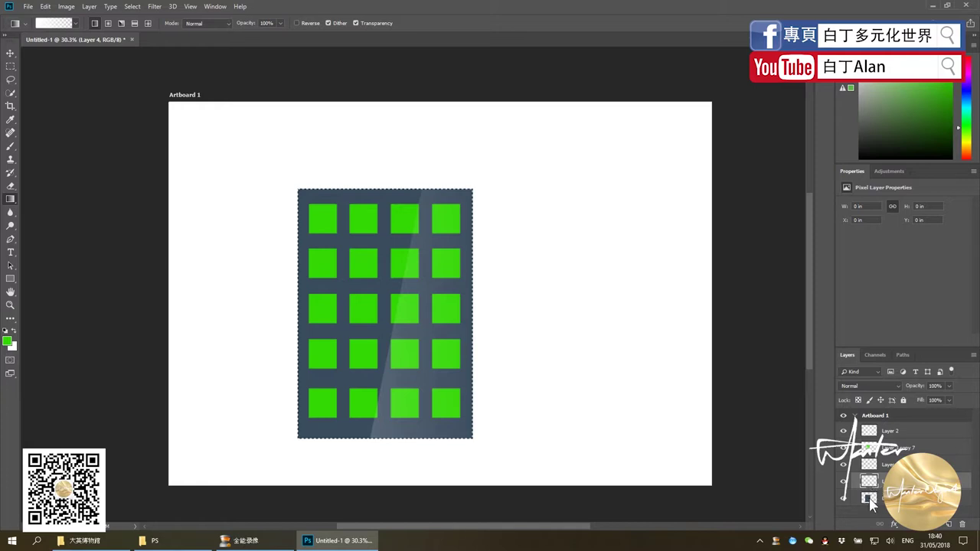
pyautogui.keyDown('ctrl'); pyautogui.click(870, 499); pyautogui.keyUp('ctrl')
pyautogui.click(66, 24)
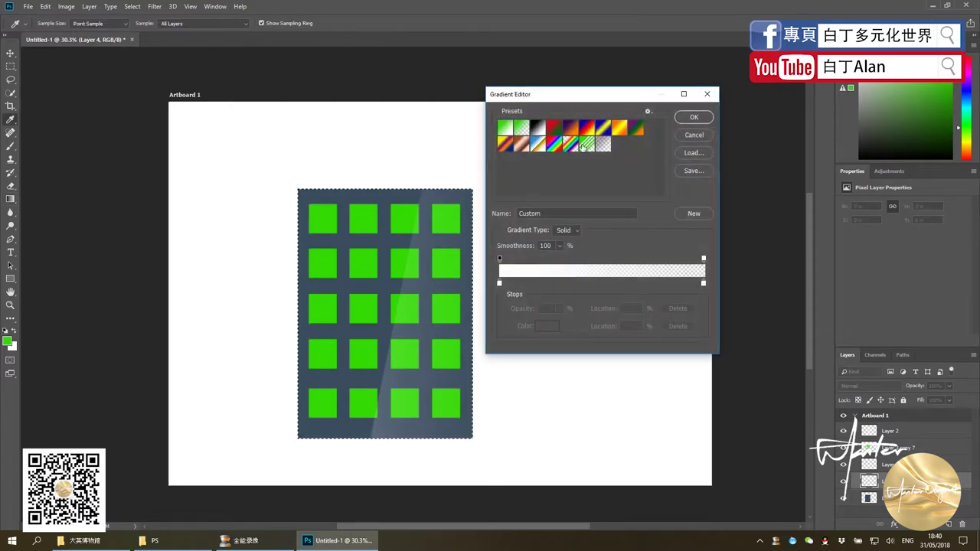
pyautogui.click(586, 129)
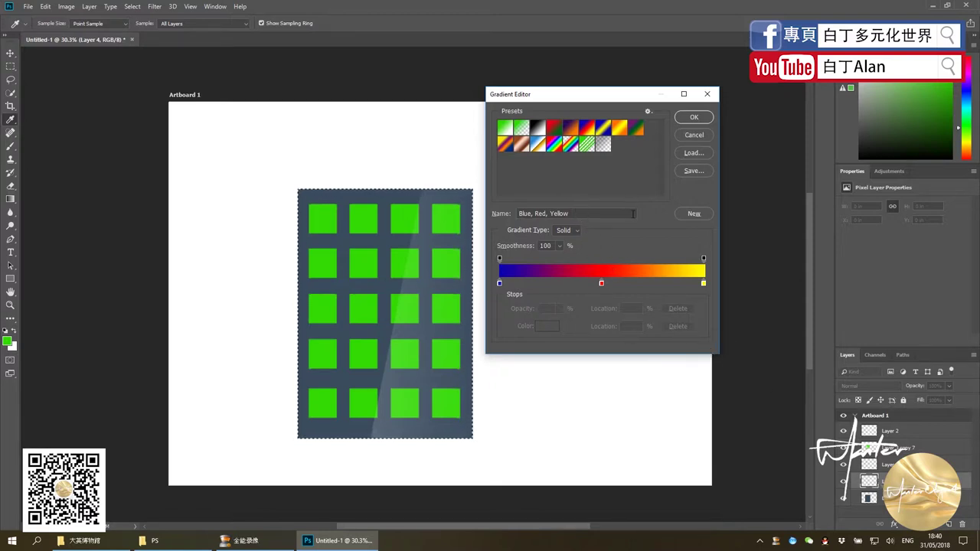
pyautogui.click(692, 117)
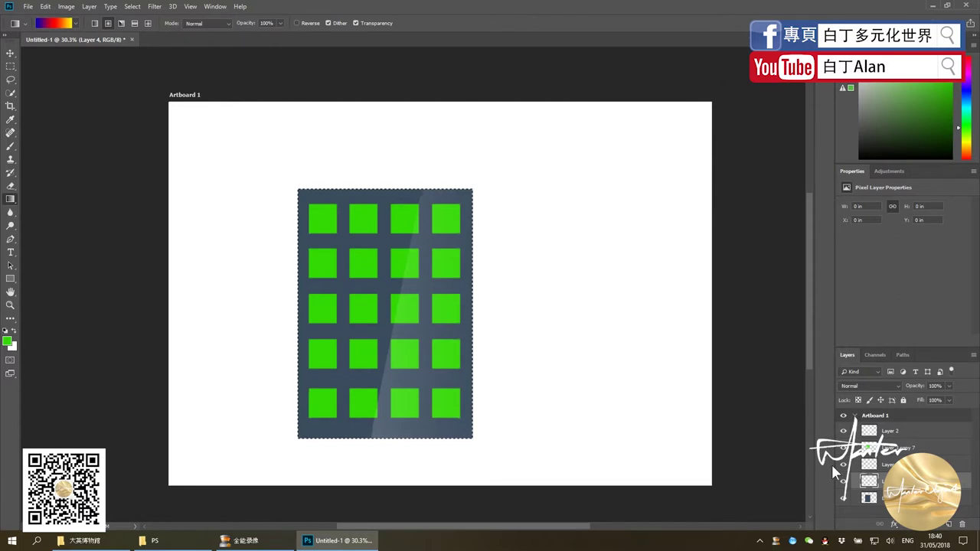
# - Drag an angle gradient across the selection, from blue top-right to yellow bottom-left
pyautogui.moveTo(259, 310); pyautogui.dragTo(512, 312)
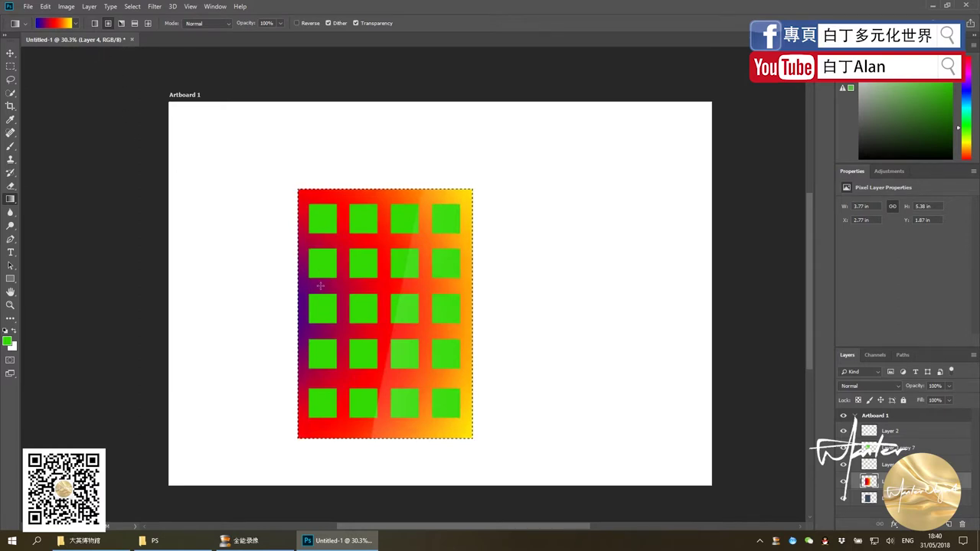
pyautogui.click(121, 23)
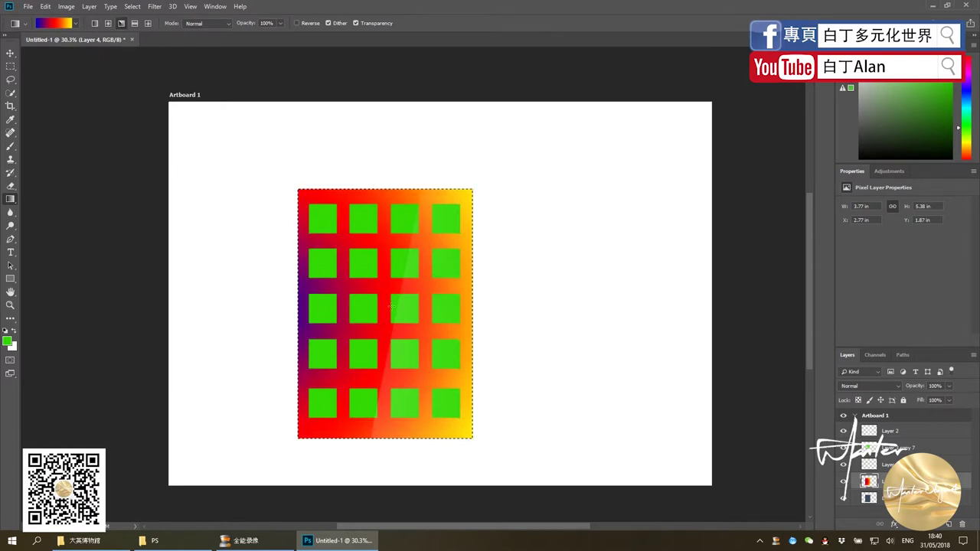
pyautogui.moveTo(310, 229); pyautogui.dragTo(458, 359)
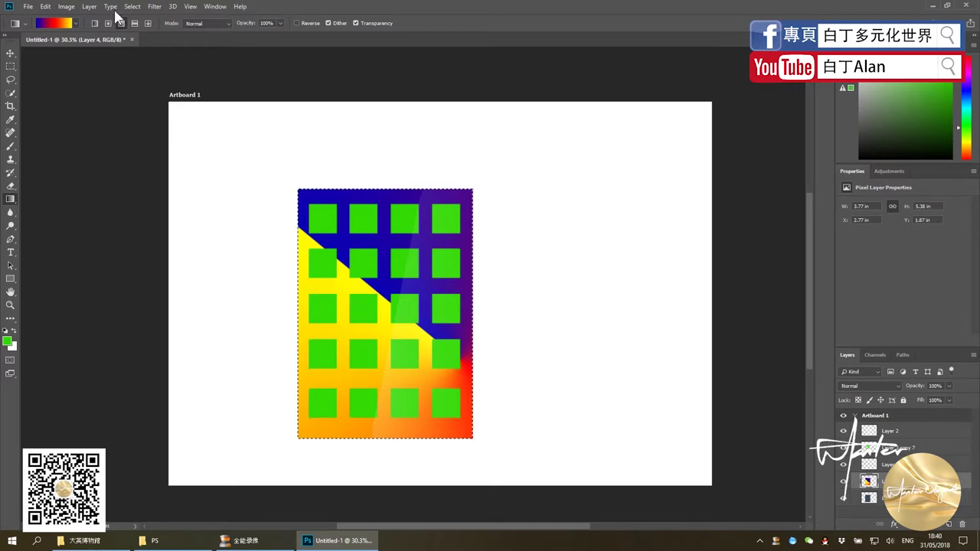
pyautogui.moveTo(355, 227)
pyautogui.mouseDown()
pyautogui.moveTo(498, 418)
pyautogui.moveTo(382, 198)
pyautogui.mouseUp()
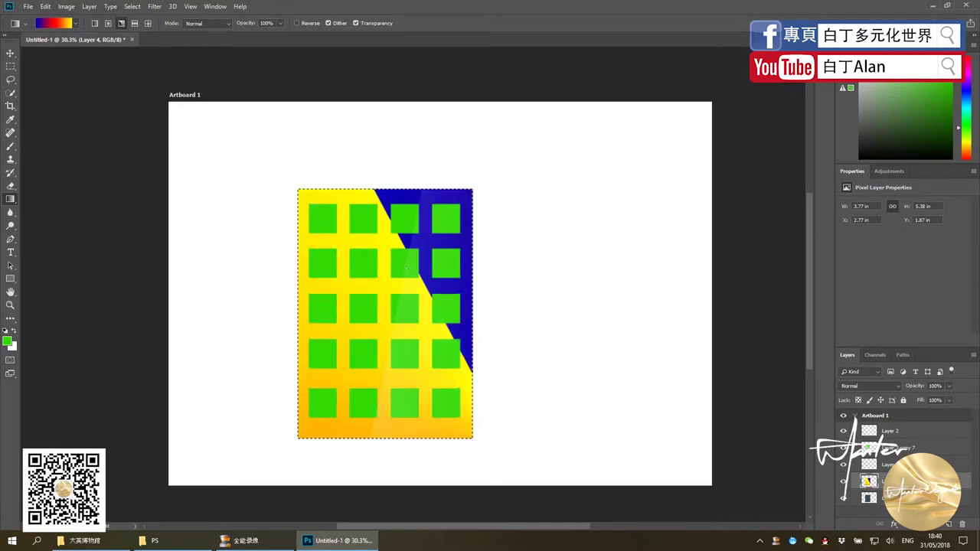
pyautogui.moveTo(443, 163); pyautogui.dragTo(333, 372)
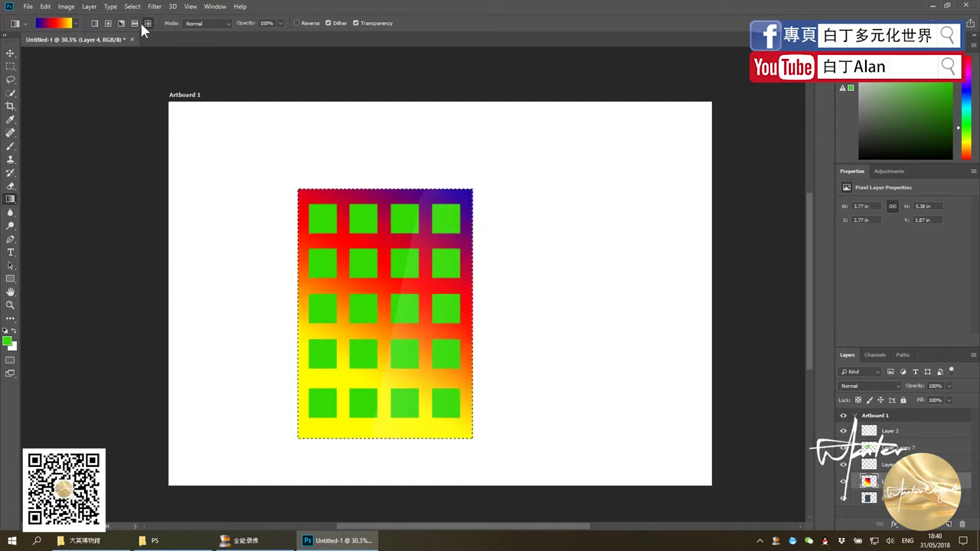
# - Reset the gradient to a white-to-transparent fade with white stops and 0% left opacity, then pick the Move tool
pyautogui.click(53, 23)
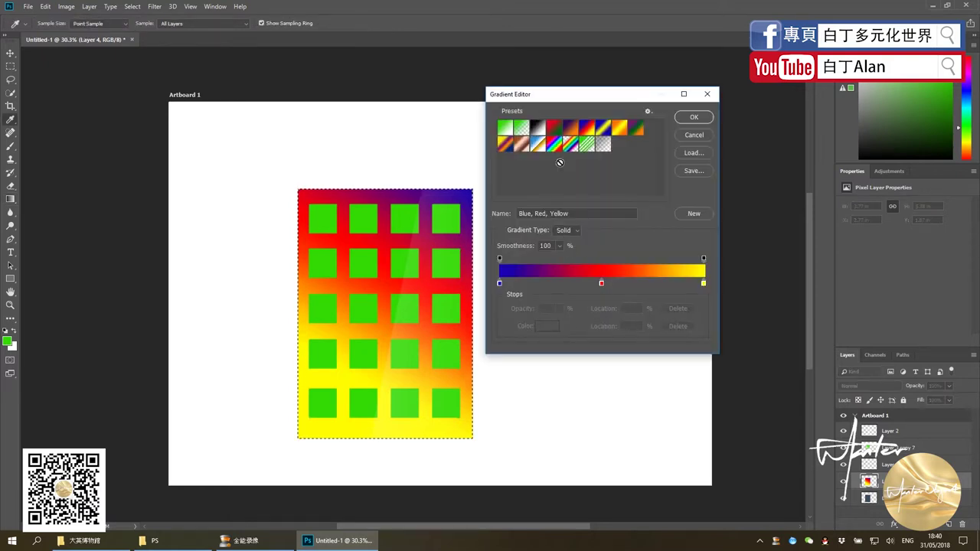
pyautogui.click(603, 144)
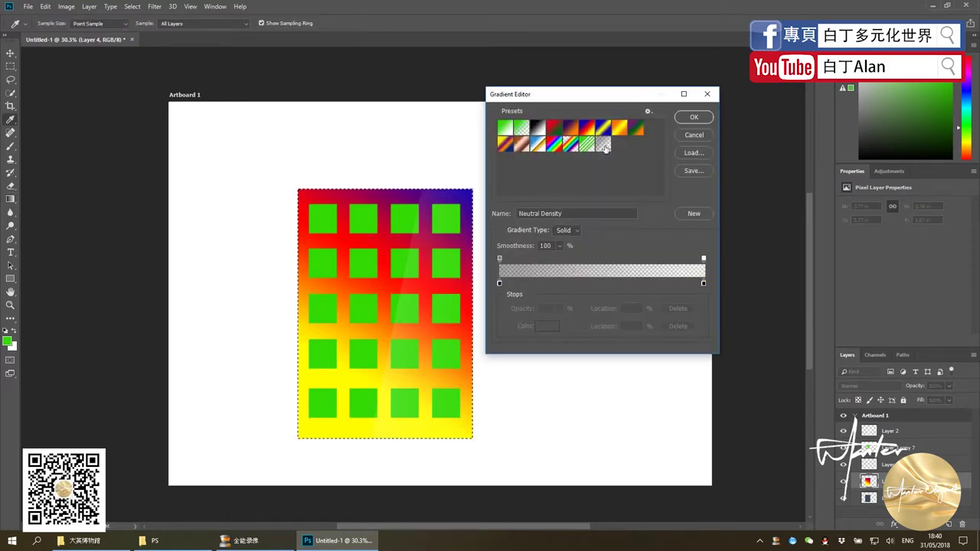
pyautogui.click(499, 259)
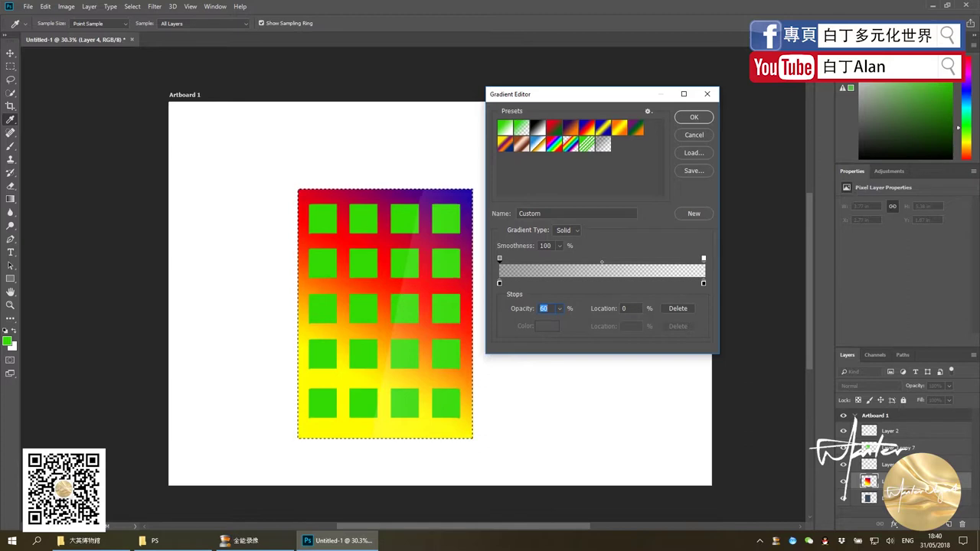
pyautogui.write('0')
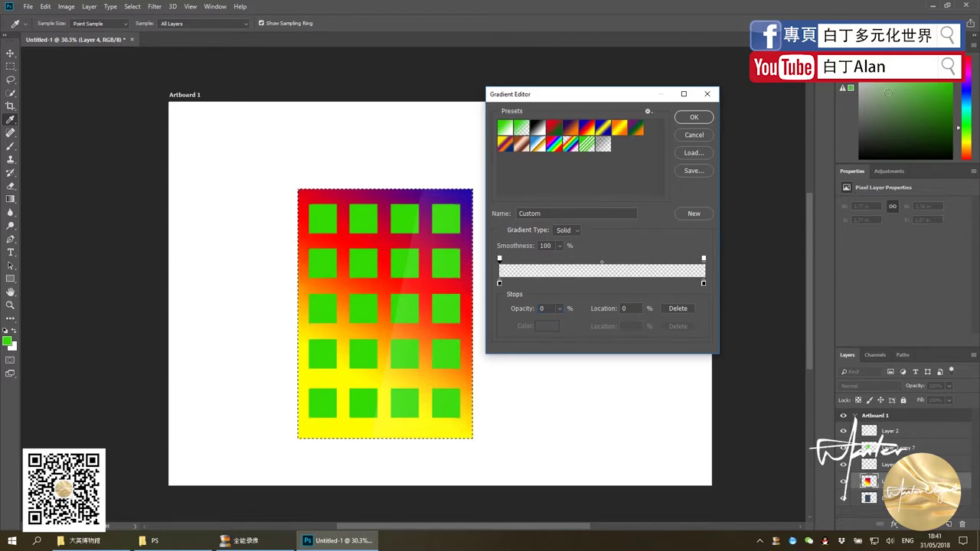
pyautogui.click(859, 158)
pyautogui.click(499, 283)
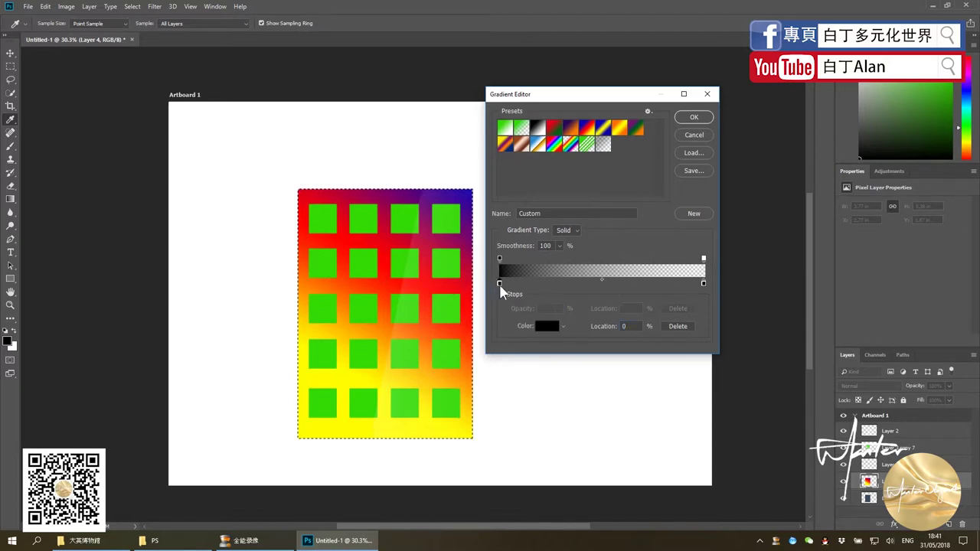
pyautogui.click(774, 120)
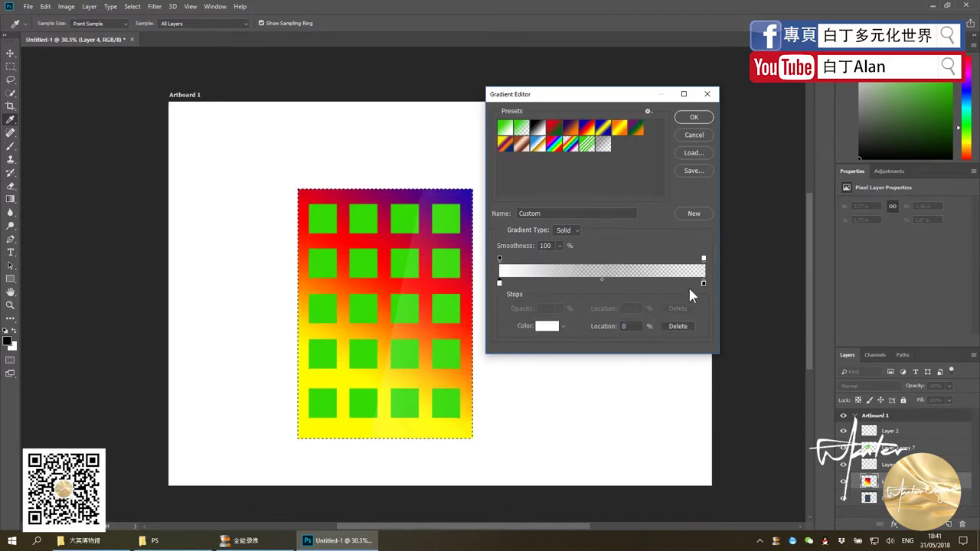
pyautogui.click(703, 282)
pyautogui.click(827, 104)
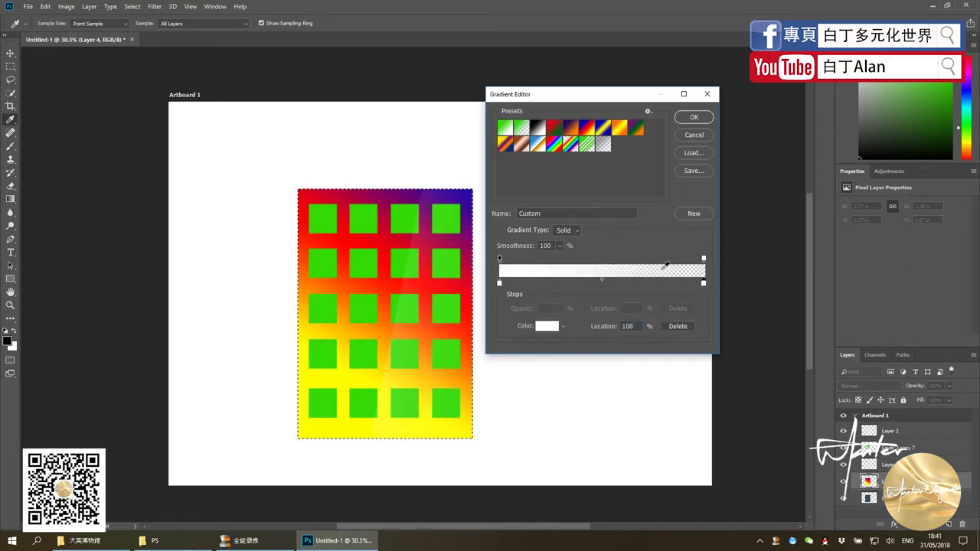
pyautogui.click(694, 117)
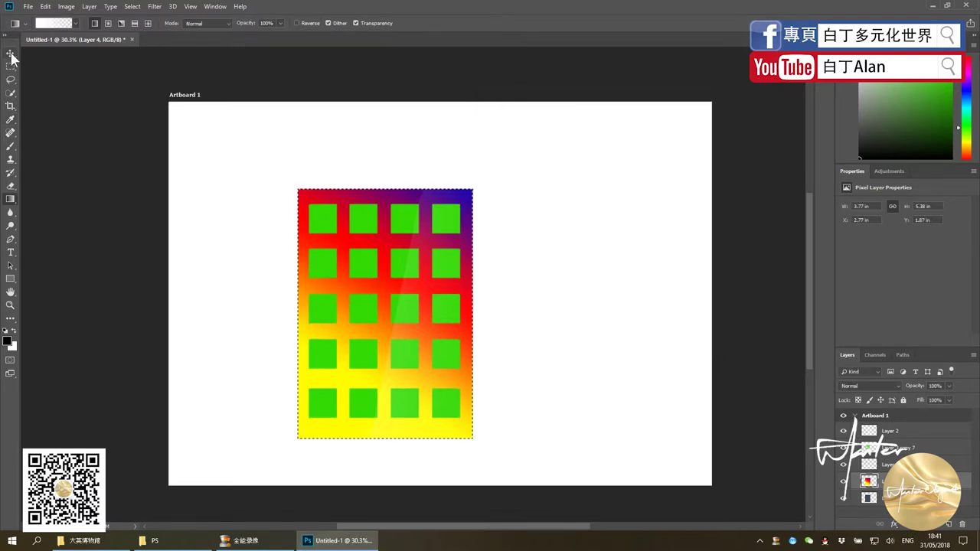
pyautogui.click(11, 54)
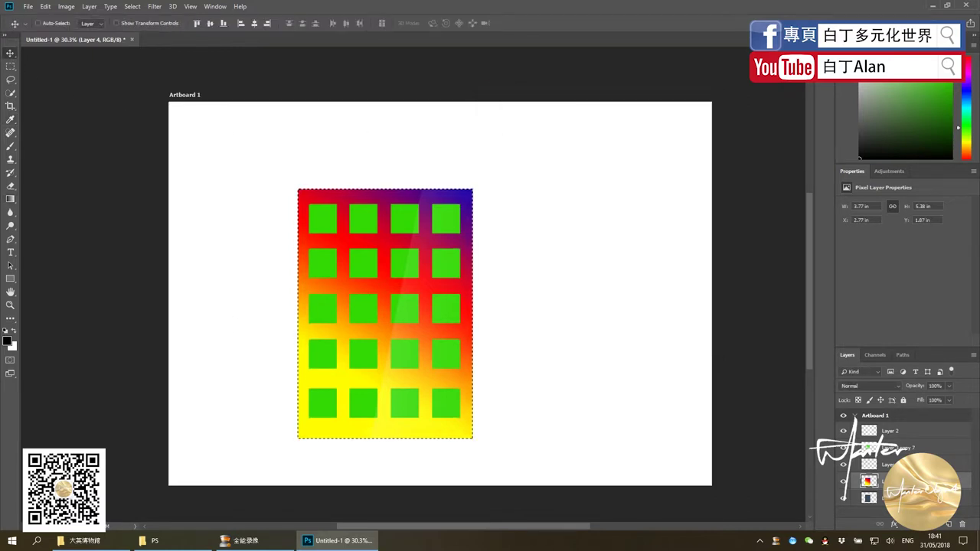
# - Delete Layers 2, 3 and 1 and clear the selection, leaving a blank white artboard
pyautogui.click(894, 431)
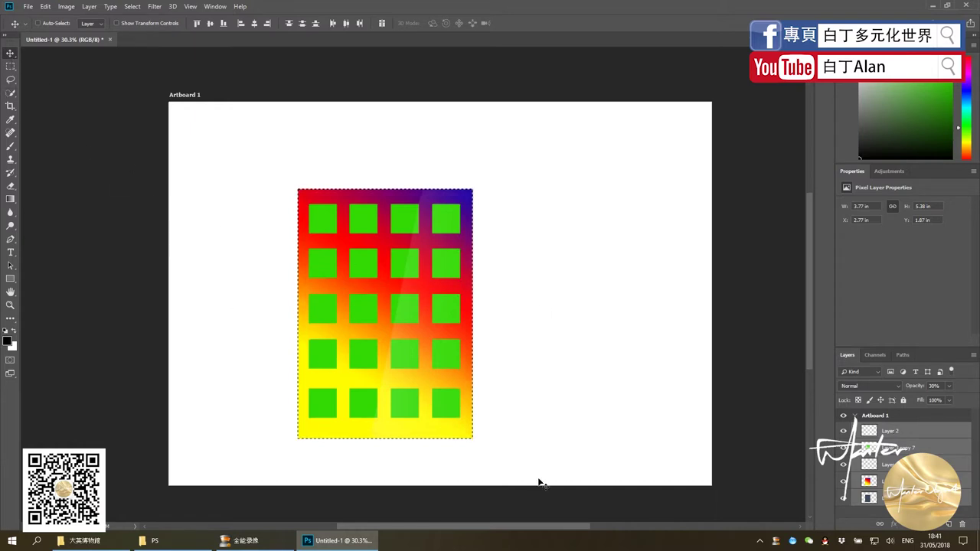
pyautogui.click(886, 465)
pyautogui.click(888, 497)
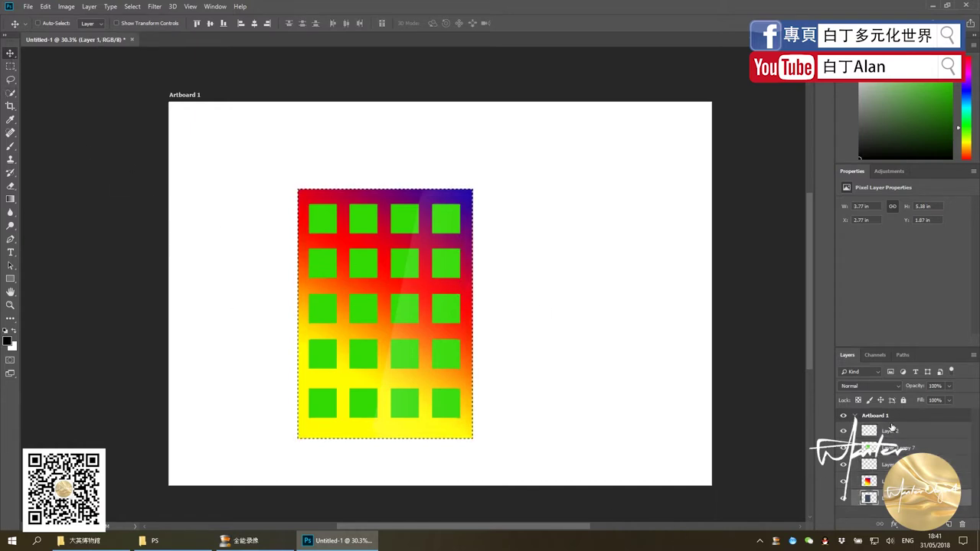
pyautogui.keyDown('shift'); pyautogui.click(889, 431); pyautogui.keyUp('shift')
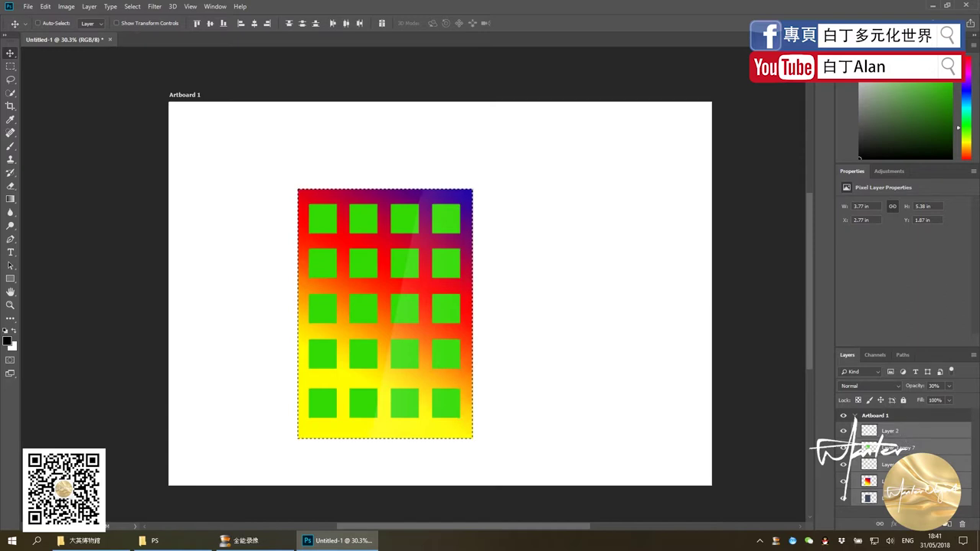
pyautogui.click(963, 527)
pyautogui.click(434, 201)
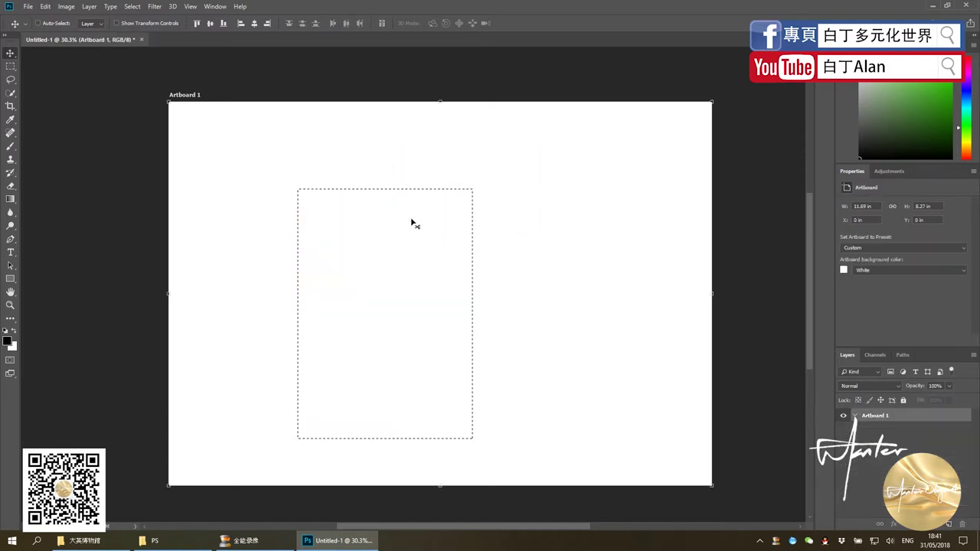
pyautogui.hotkey('ctrl', 'd')
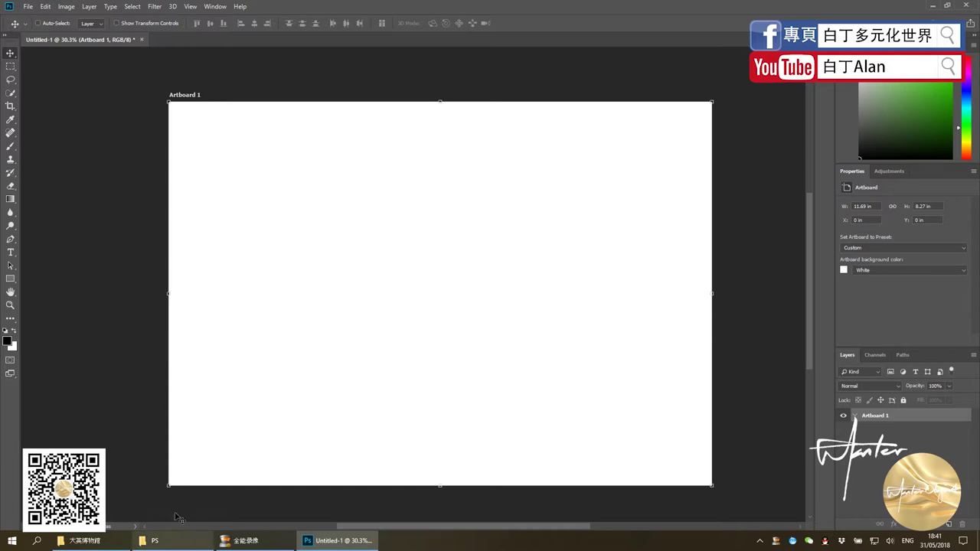
# - Drag a photo from the 大英博物館 folder onto the artboard
pyautogui.click(177, 548)
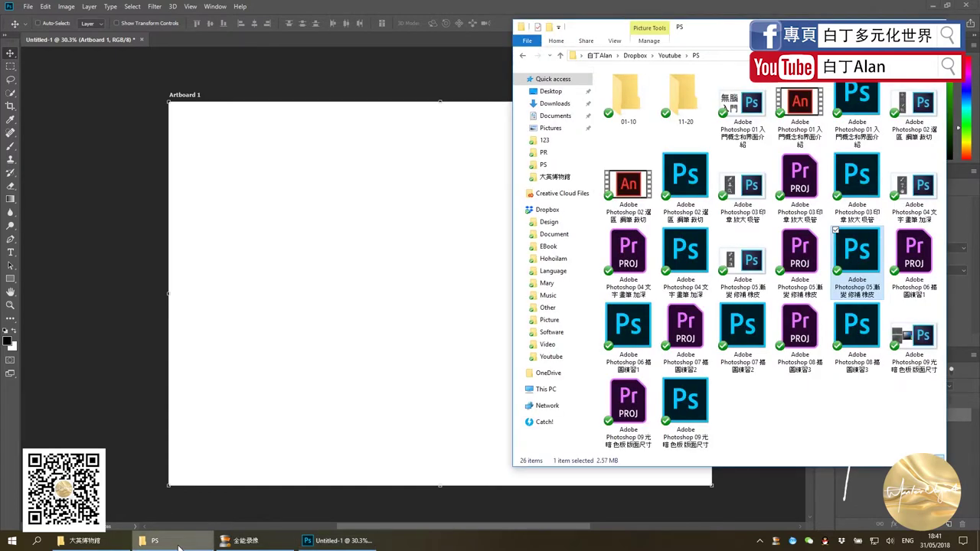
pyautogui.click(112, 284)
pyautogui.click(84, 540)
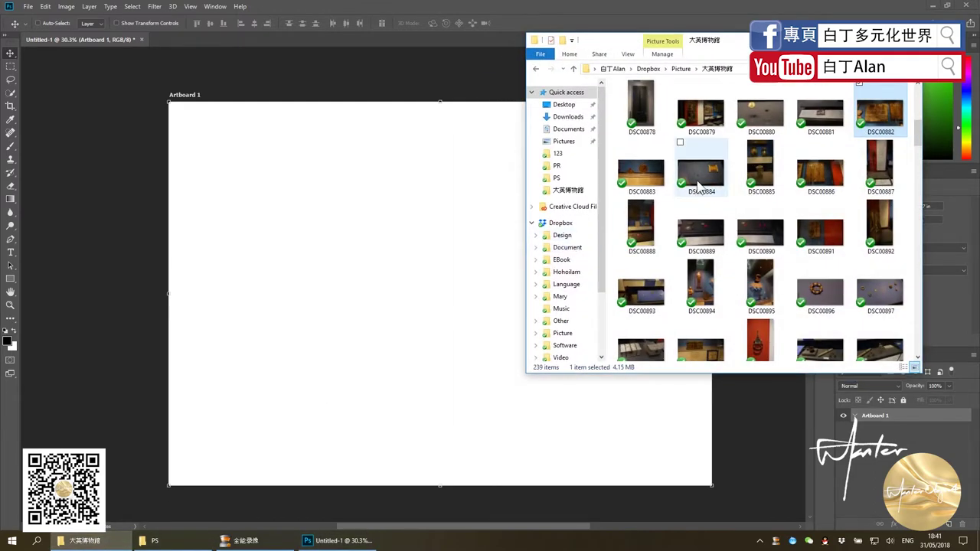
pyautogui.moveTo(819, 127); pyautogui.dragTo(415, 275)
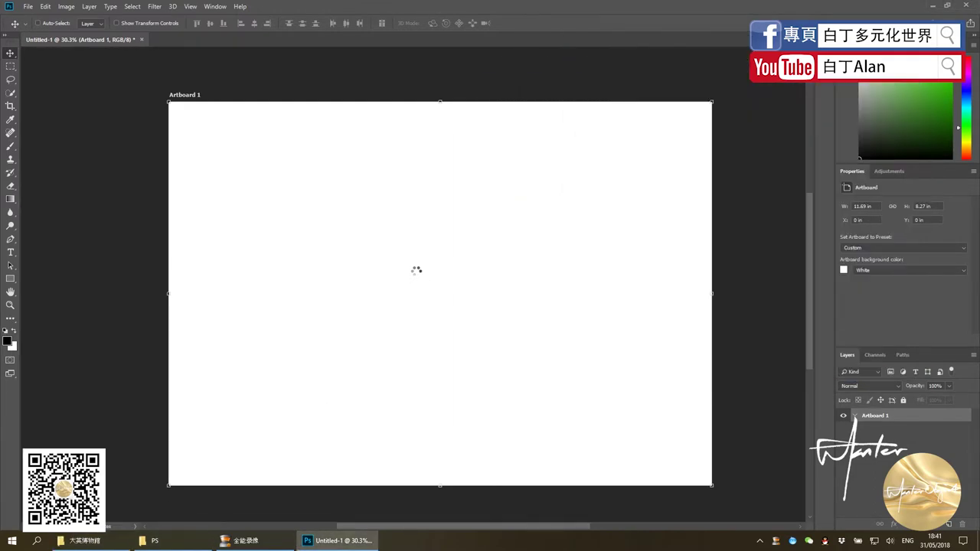
# - Commit the placed DSC00881 museum photo and select the Spot Healing Brush
pyautogui.press('Return')
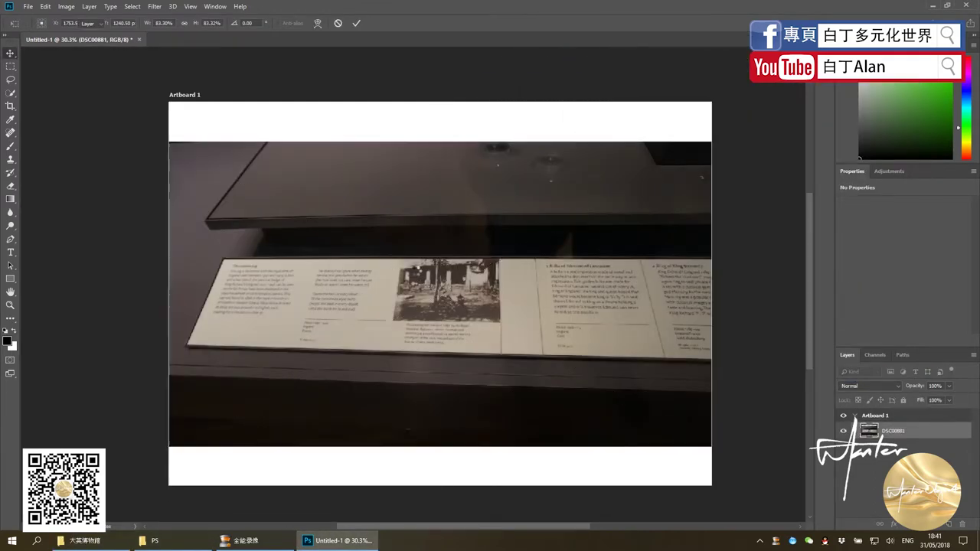
pyautogui.scroll(3, 382, 199)
pyautogui.scroll(2, 388, 208)
pyautogui.scroll(-1, 398, 229)
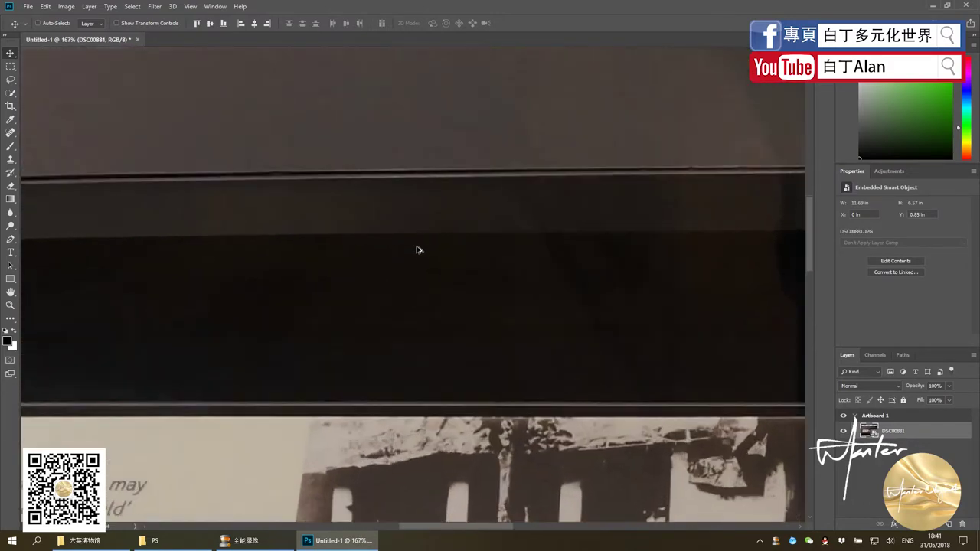
pyautogui.scroll(-3, 418, 252)
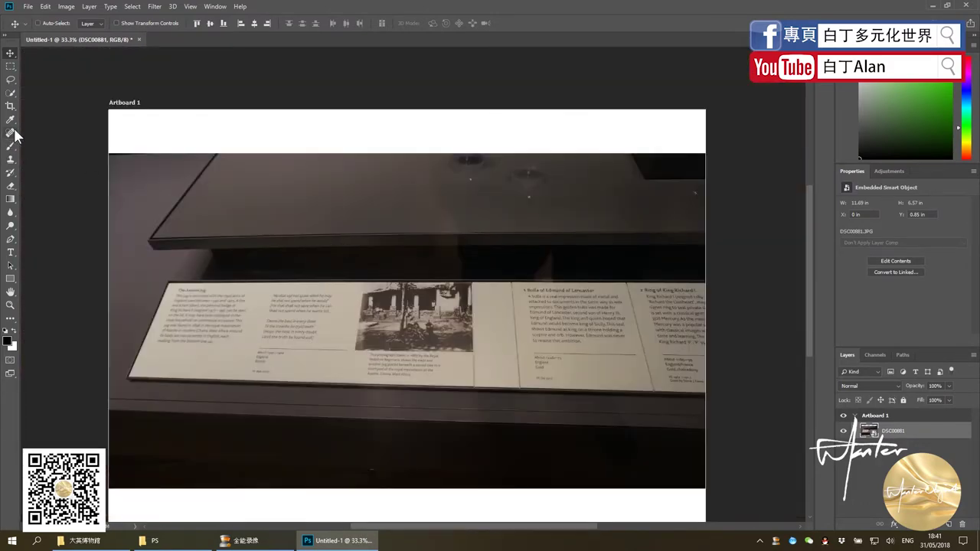
pyautogui.click(10, 132)
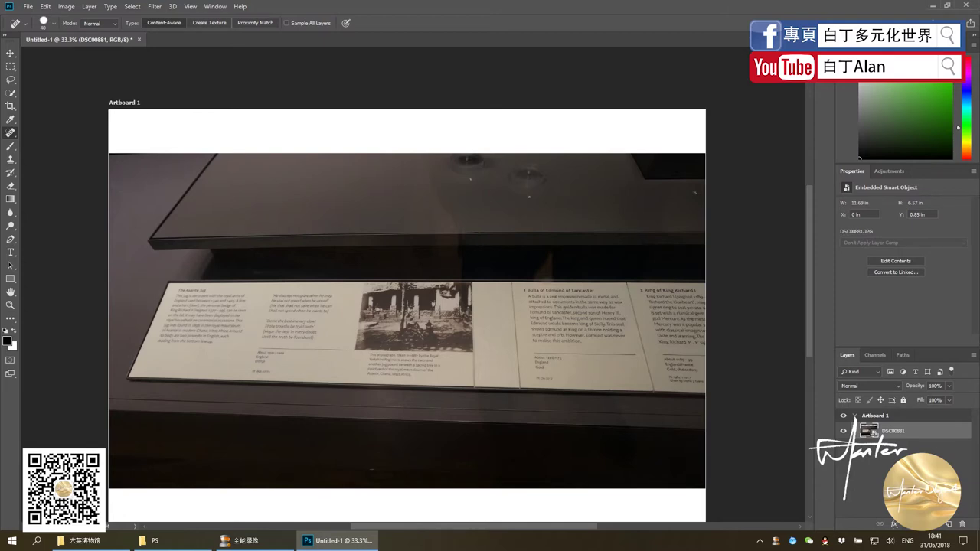
# - Rasterize the DSC00881 photo layer into plain pixels
pyautogui.rightClick(903, 451)
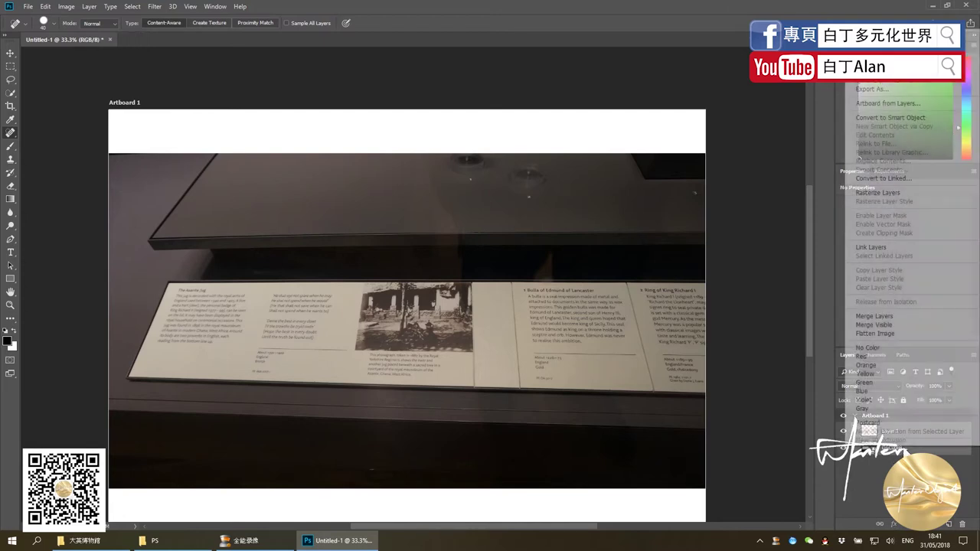
pyautogui.click(875, 350)
pyautogui.scroll(2, 464, 166)
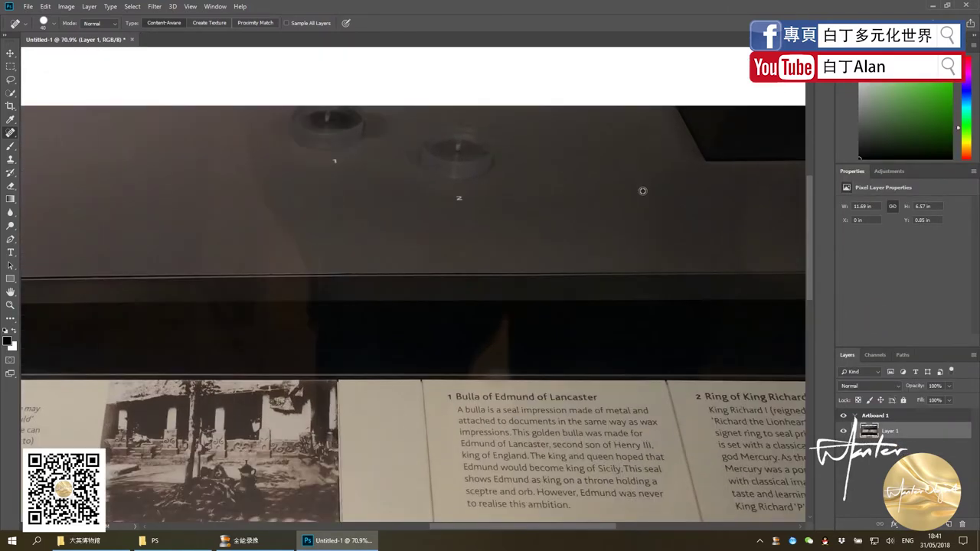
pyautogui.scroll(1, 464, 166)
pyautogui.scroll(2, 464, 165)
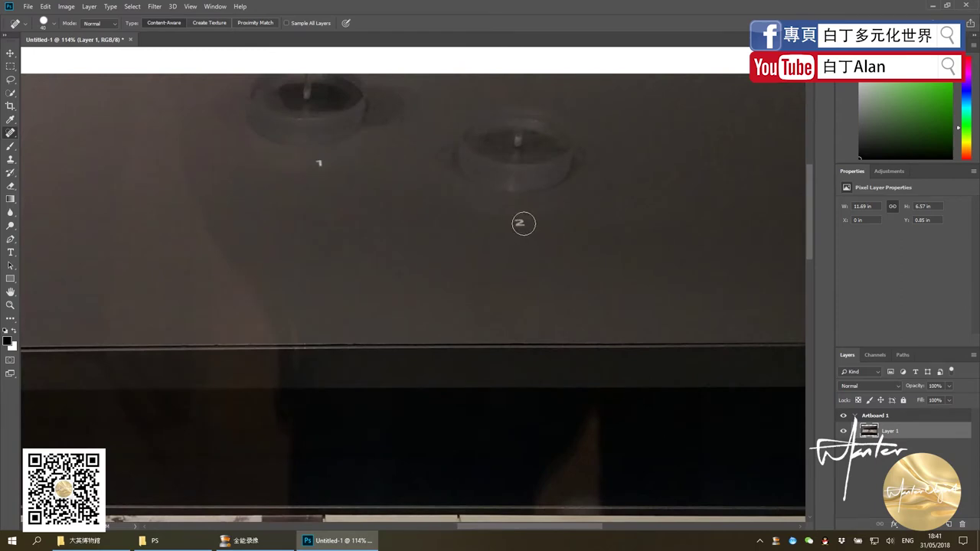
# - Spot-heal a mark on the display case and the small white speck near the bowls
pyautogui.click(519, 223)
pyautogui.scroll(-2, 427, 287)
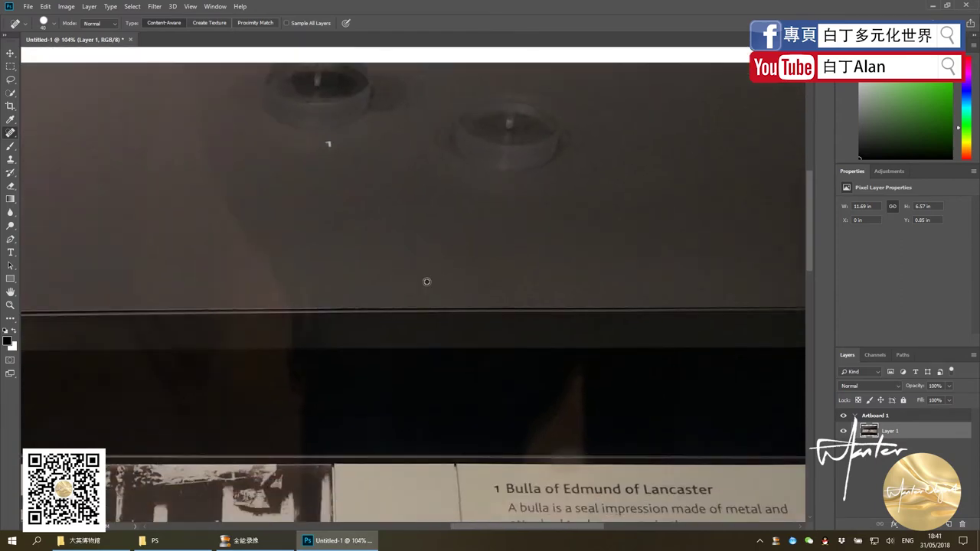
pyautogui.scroll(-3, 428, 282)
pyautogui.scroll(2, 460, 264)
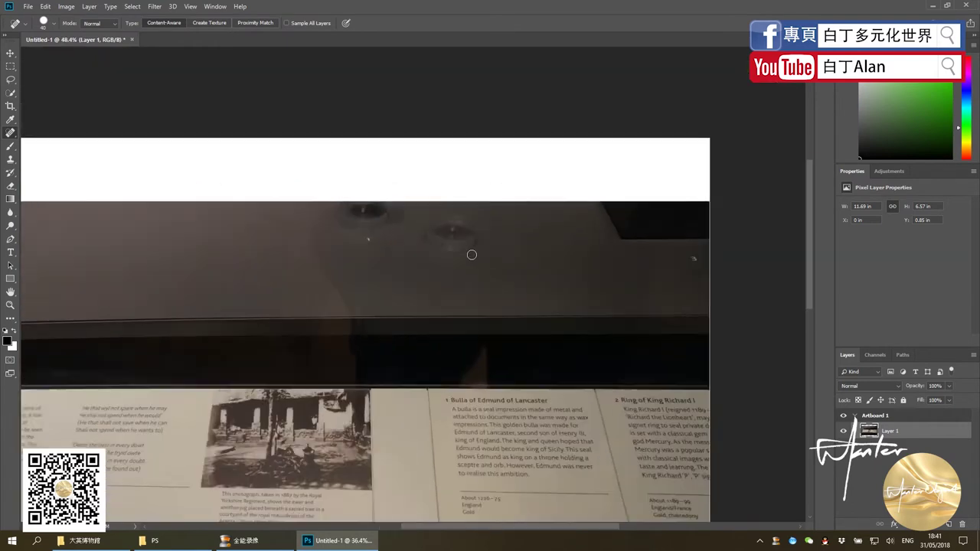
pyautogui.scroll(2, 357, 230)
pyautogui.scroll(1, 365, 225)
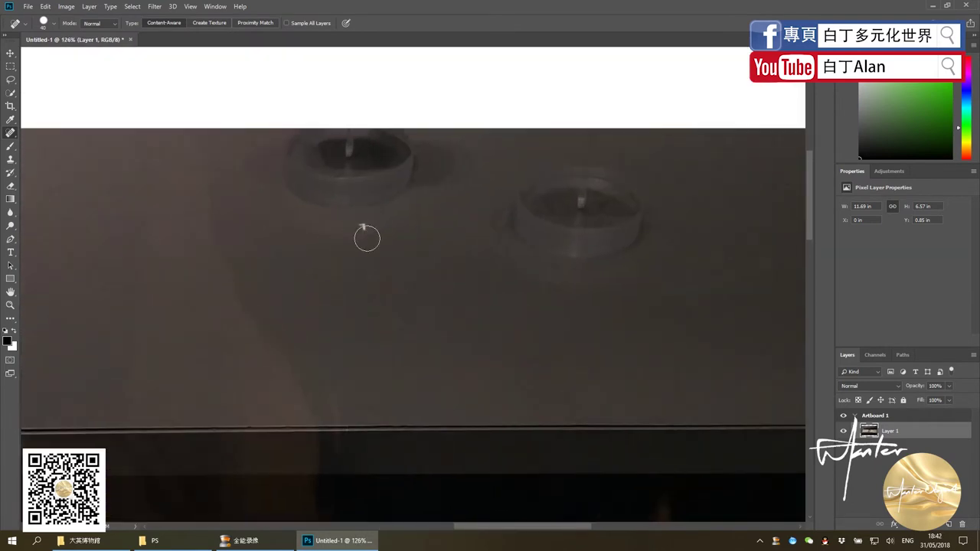
pyautogui.click(362, 226)
pyautogui.scroll(-2, 345, 219)
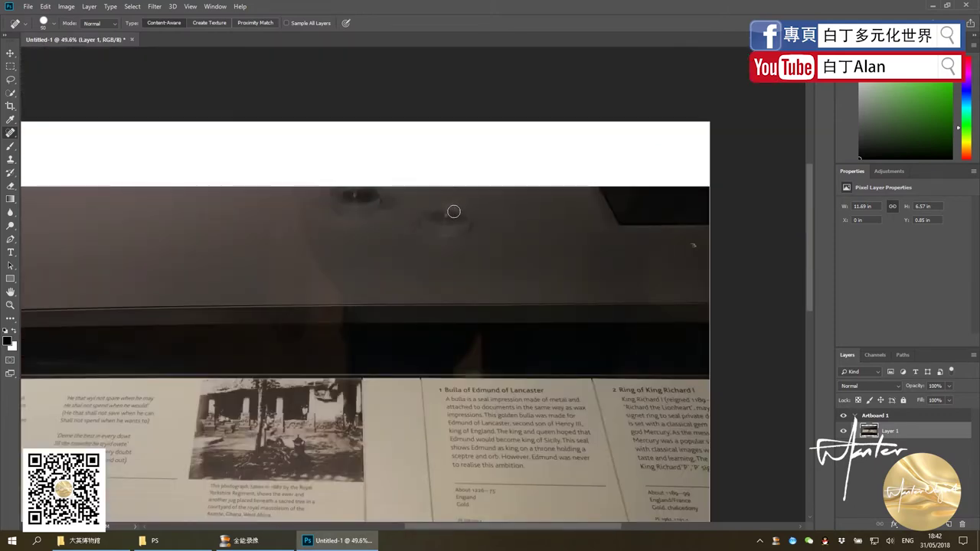
# - Enlarge the healing brush to 400 and heal large patches along the display case top
pyautogui.press(']')
pyautogui.press(']')
pyautogui.press(']')
pyautogui.press(']')
pyautogui.press(']')
pyautogui.press(']')
pyautogui.click(446, 231)
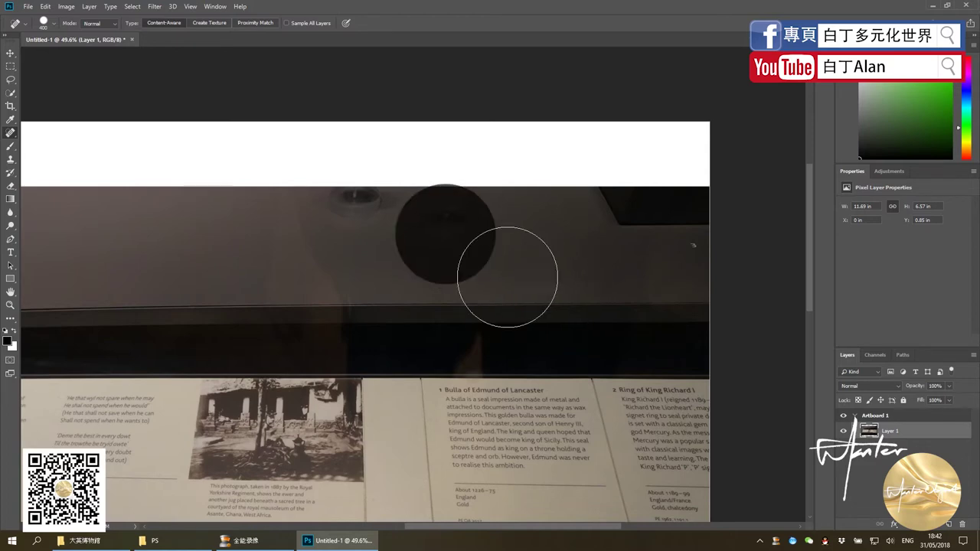
pyautogui.click(364, 203)
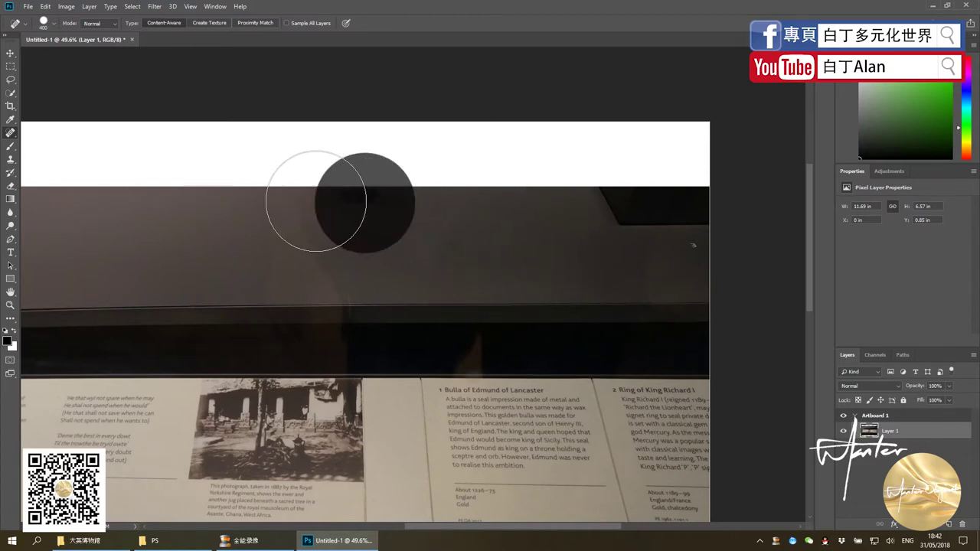
pyautogui.scroll(-3, 467, 230)
pyautogui.scroll(-2, 411, 358)
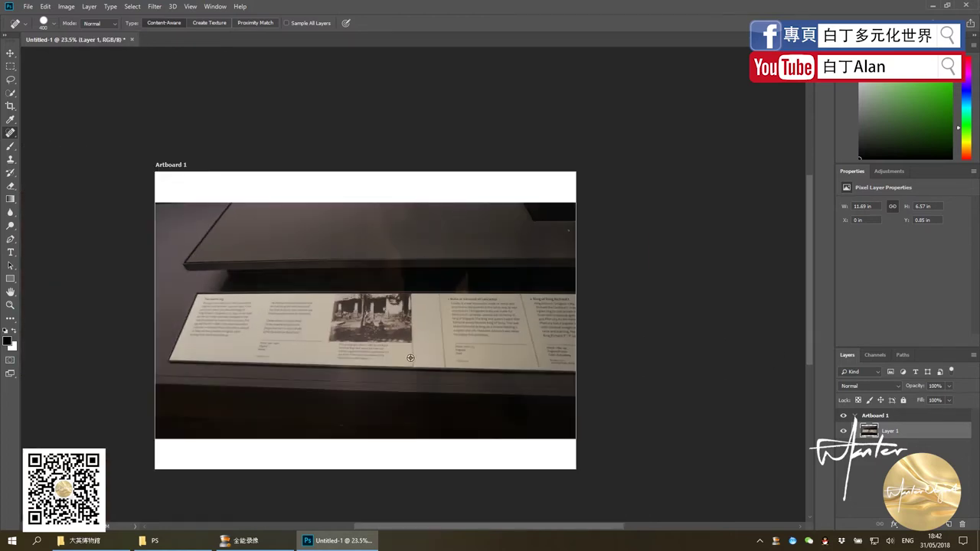
pyautogui.scroll(3, 410, 358)
# - Shrink the healing brush to about 45 and heal away the 'About 1390–1400' and 'England' lines
pyautogui.scroll(2, 411, 358)
pyautogui.moveTo(230, 353); pyautogui.dragTo(528, 353)
pyautogui.scroll(2, 366, 350)
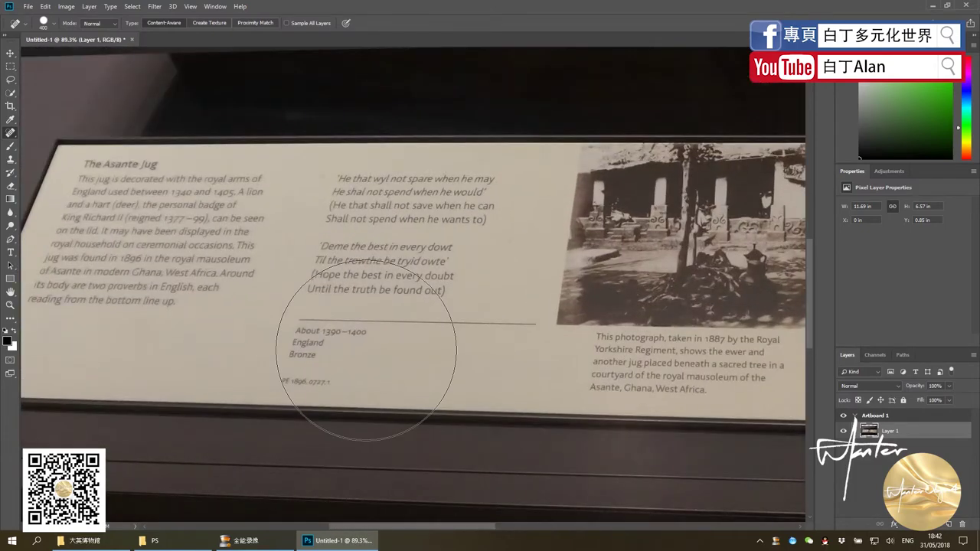
pyautogui.press('[')
pyautogui.press('[')
pyautogui.press('[')
pyautogui.press('[')
pyautogui.press('[')
pyautogui.press('[')
pyautogui.press('[')
pyautogui.press('[')
pyautogui.press('[')
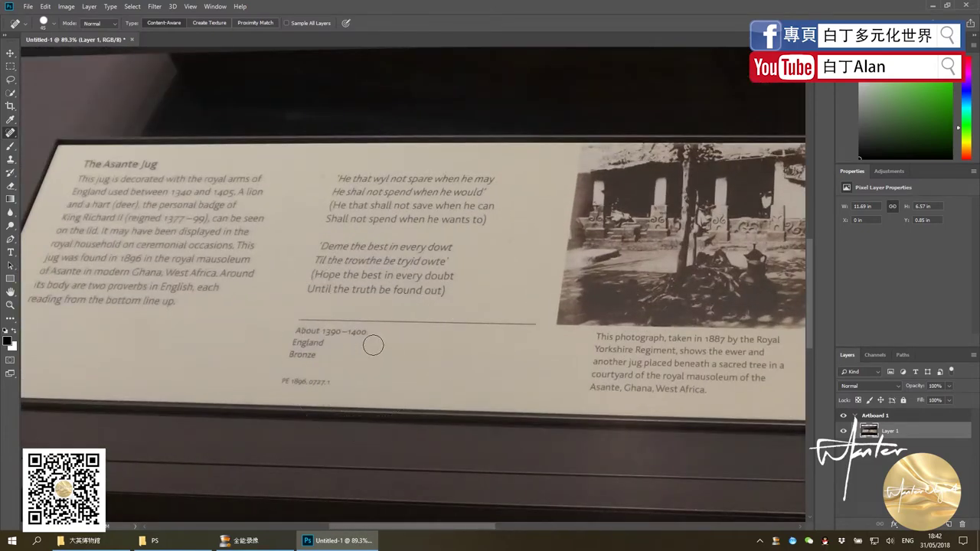
pyautogui.moveTo(379, 339)
pyautogui.mouseDown()
pyautogui.moveTo(318, 344)
pyautogui.moveTo(329, 385)
pyautogui.mouseUp()
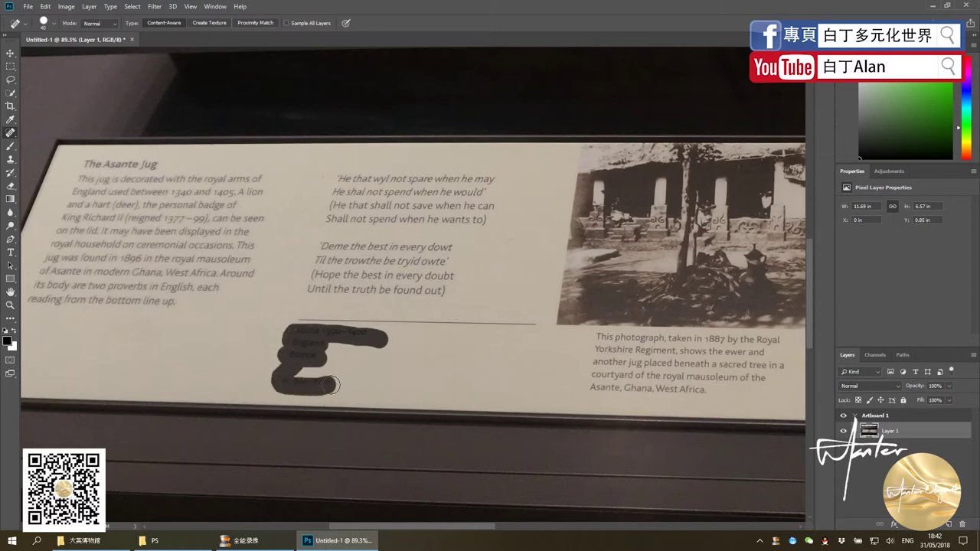
# - Heal away the thin line under the poem on the Asante Jug label
pyautogui.scroll(-2, 354, 320)
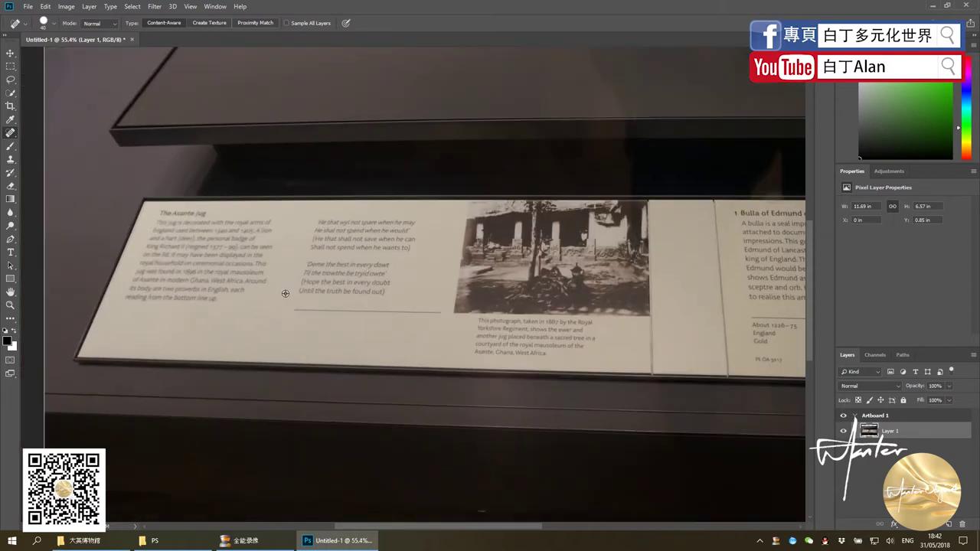
pyautogui.scroll(-2, 307, 306)
pyautogui.scroll(3, 328, 321)
pyautogui.scroll(1, 284, 315)
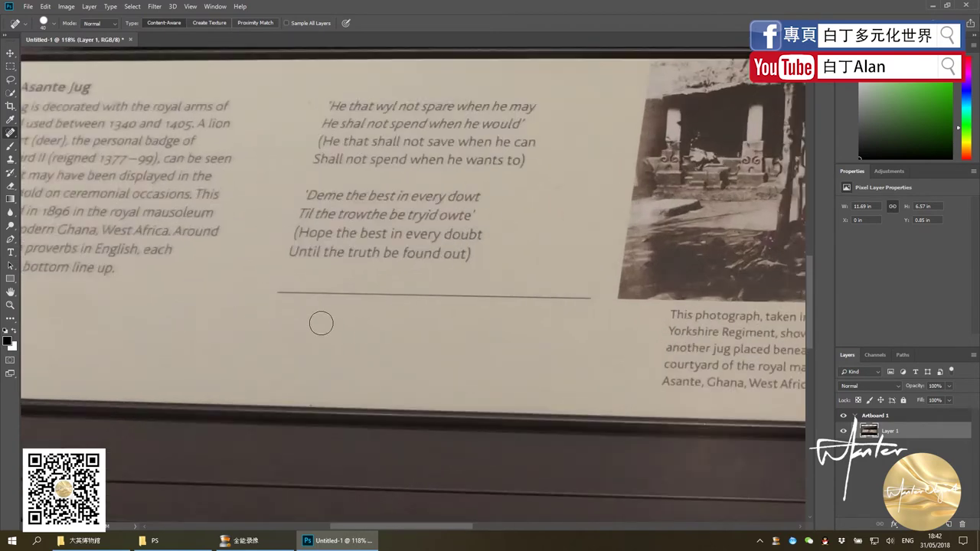
pyautogui.scroll(-1, 306, 320)
pyautogui.scroll(-3, 306, 325)
pyautogui.scroll(-1, 301, 313)
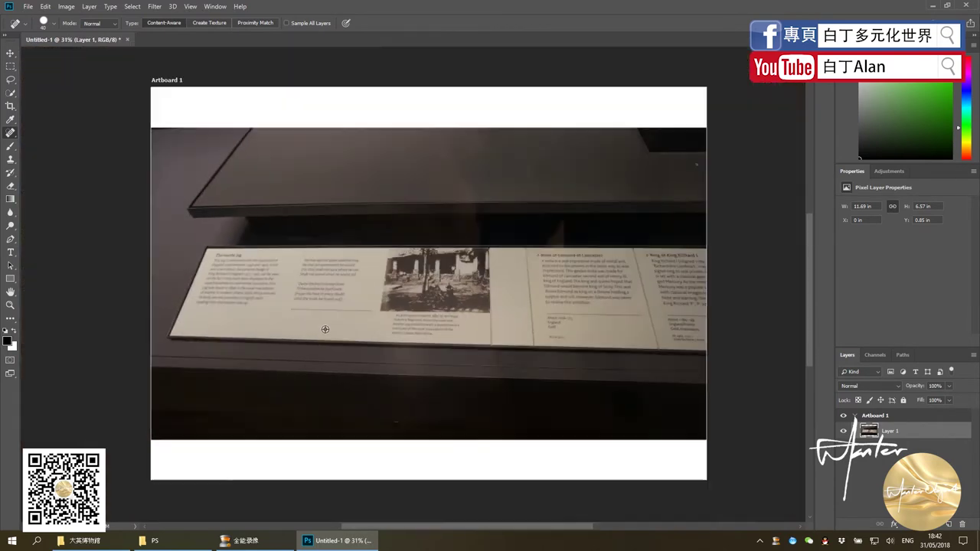
pyautogui.scroll(1, 291, 315)
pyautogui.scroll(2, 210, 321)
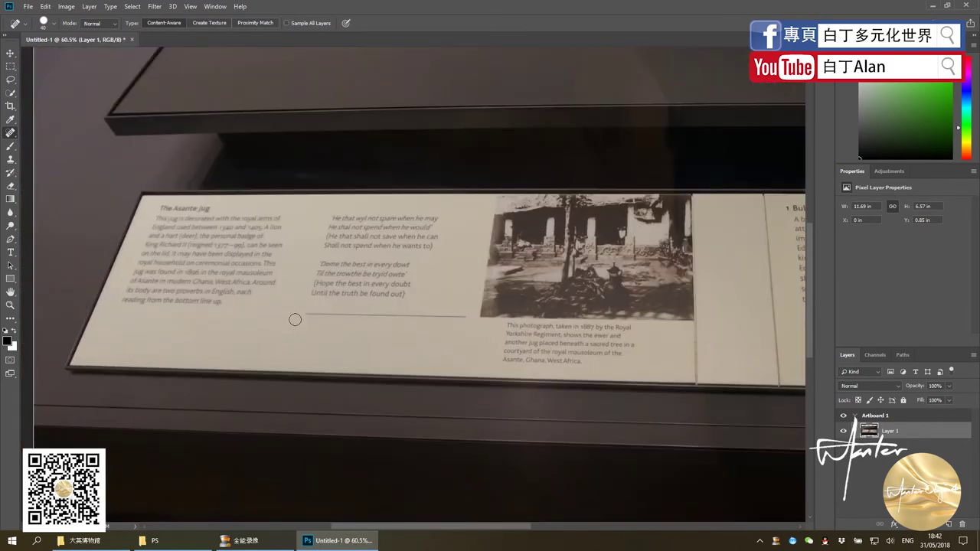
pyautogui.moveTo(294, 319)
pyautogui.mouseDown()
pyautogui.moveTo(465, 315)
pyautogui.moveTo(558, 284)
pyautogui.mouseUp()
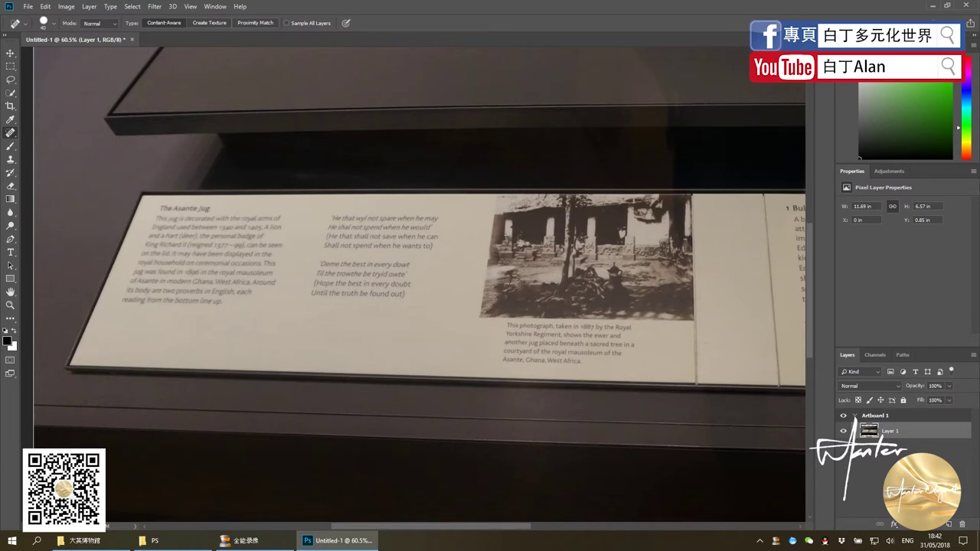
# - Toggle undo and redo to compare the line before and after, ending healed
pyautogui.hotkey('ctrl', 'z')
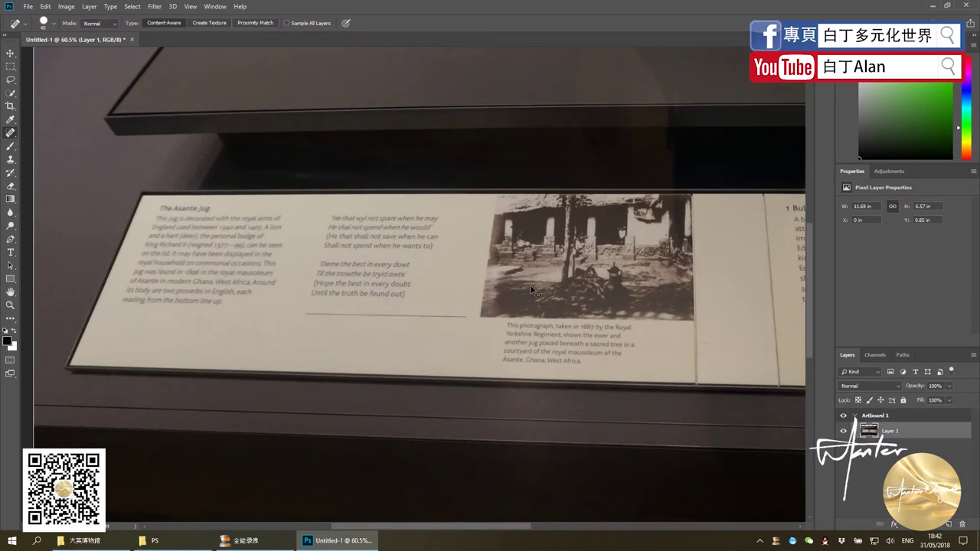
pyautogui.hotkey('ctrl', 'z')
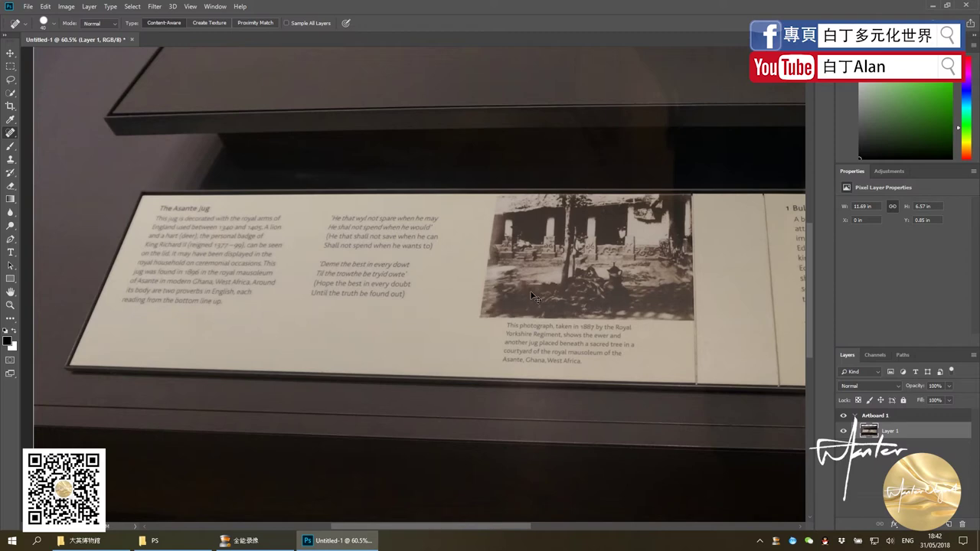
pyautogui.hotkey('ctrl', 'z')
pyautogui.hotkey('ctrl', 'z')
pyautogui.hotkey('ctrl', 'z')
pyautogui.hotkey('ctrl', 'z')
pyautogui.hotkey('ctrl', 'z')
pyautogui.hotkey('ctrl', 'z')
pyautogui.hotkey('ctrl', 'z')
pyautogui.scroll(-3, 345, 372)
# - Briefly check the PS project folder, then switch to the Eraser tool
pyautogui.scroll(-2, 348, 371)
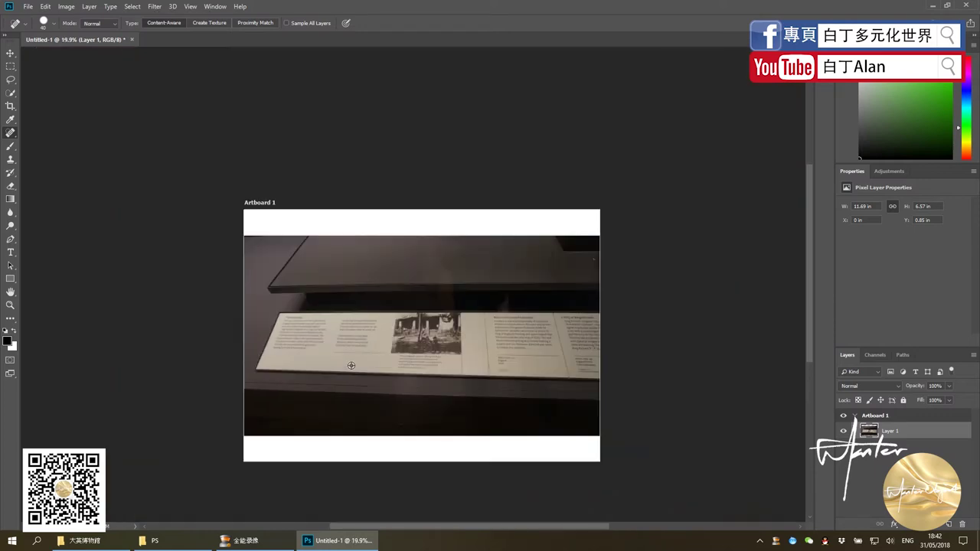
pyautogui.scroll(1, 353, 363)
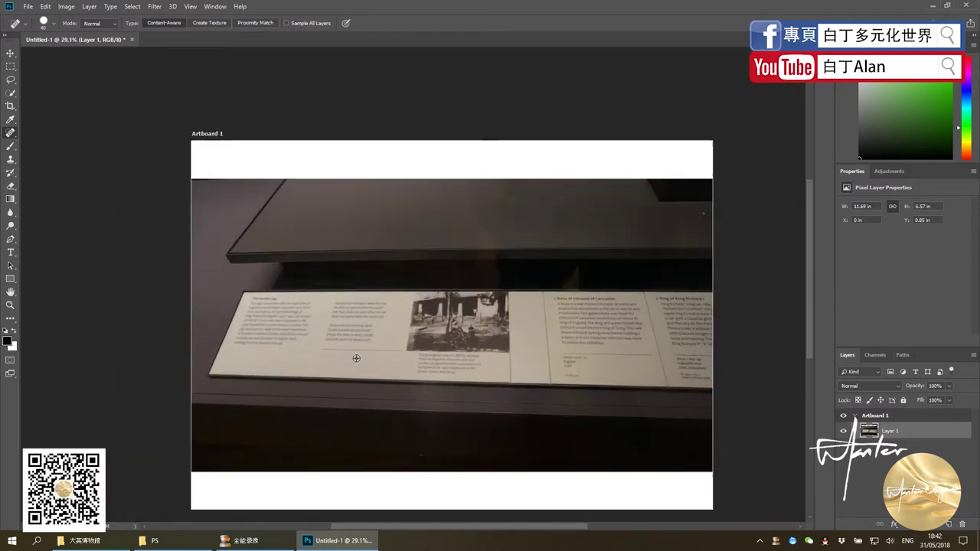
pyautogui.click(188, 541)
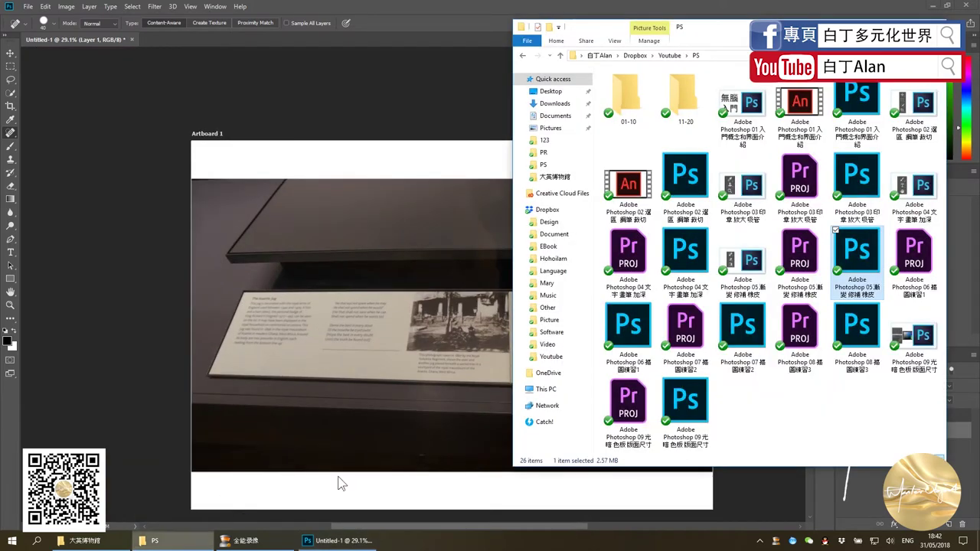
pyautogui.click(322, 101)
pyautogui.click(10, 53)
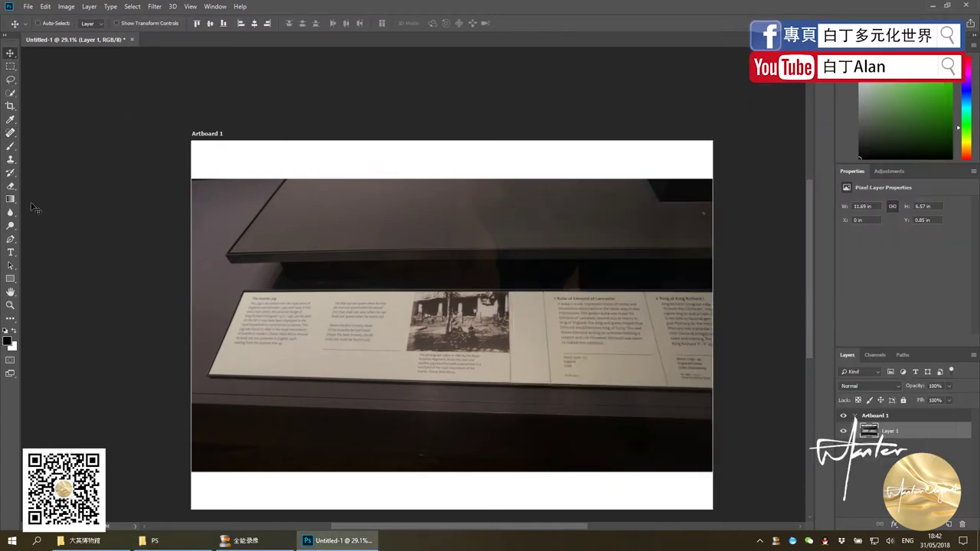
pyautogui.press('e')
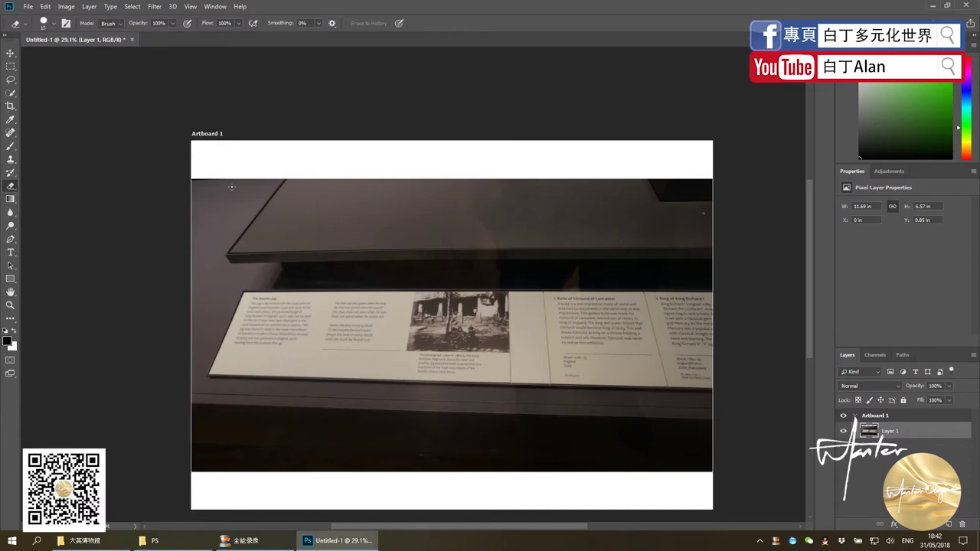
# - Switch the keyboard to English and size the Eraser to 400 px
pyautogui.click(908, 541)
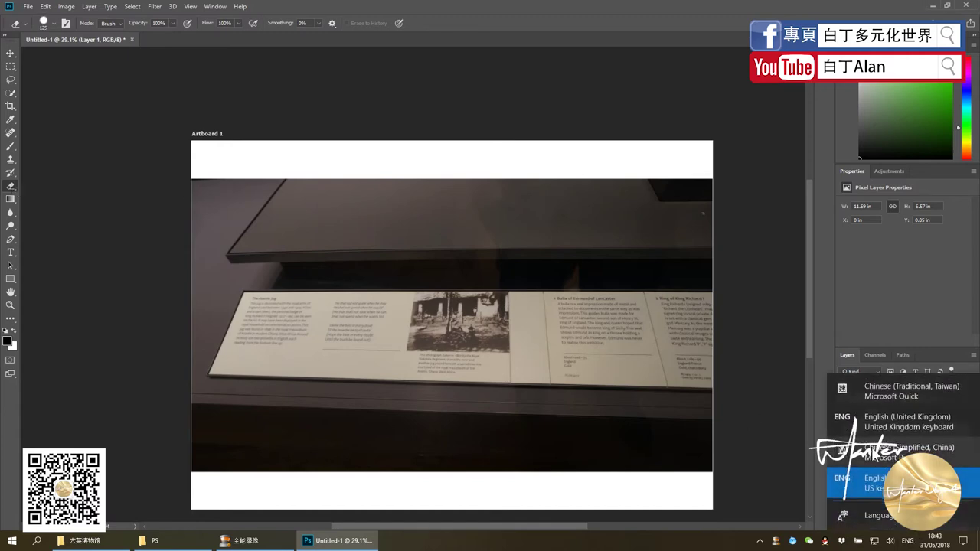
pyautogui.click(895, 419)
pyautogui.press(']')
pyautogui.press(']')
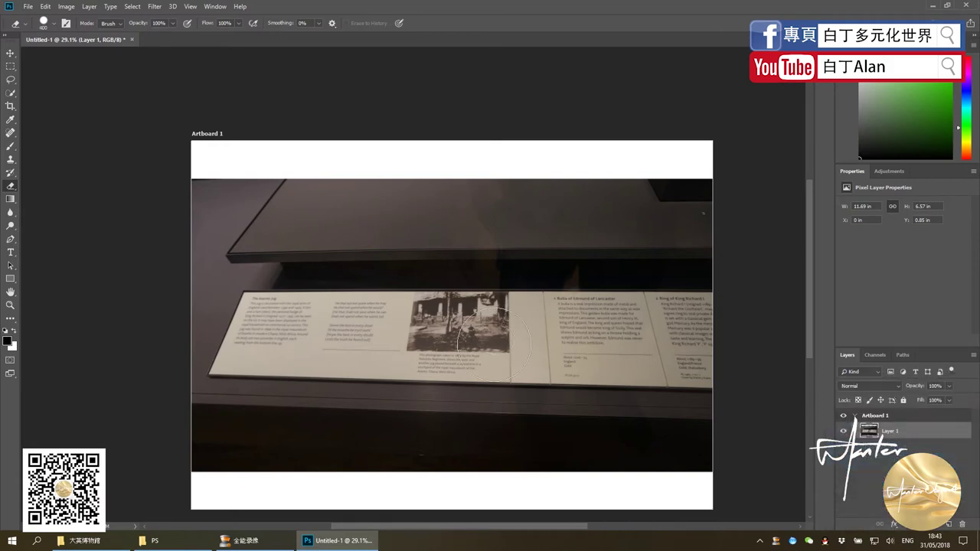
pyautogui.press(']')
pyautogui.press('[')
pyautogui.press('[')
pyautogui.click(52, 23)
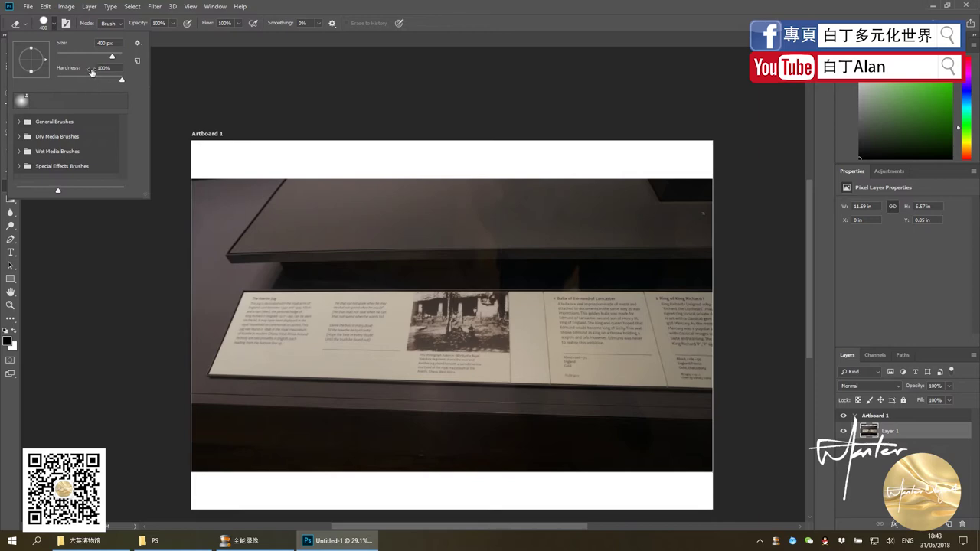
pyautogui.click(202, 72)
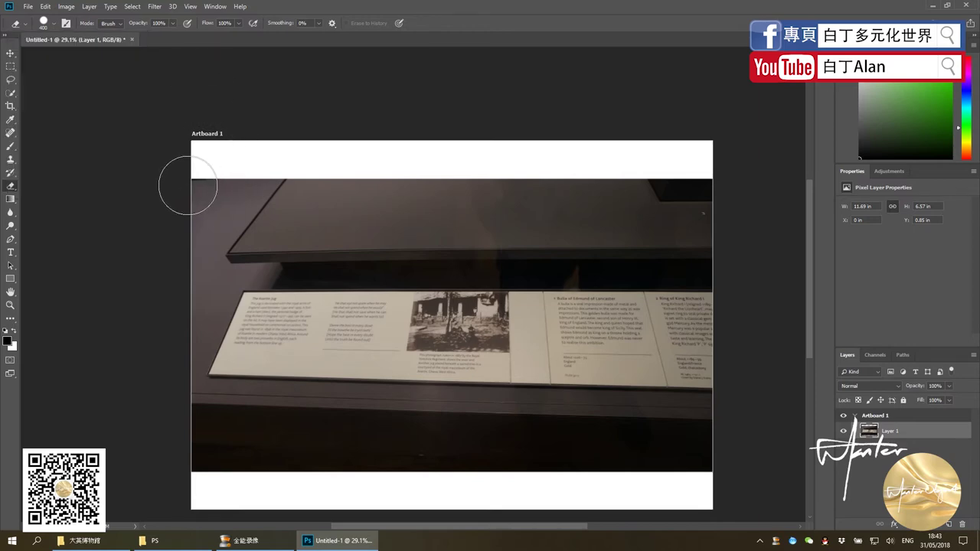
# - Soften the eraser to 0% hardness and erase the photo's top-left corner
pyautogui.moveTo(230, 157); pyautogui.dragTo(174, 207)
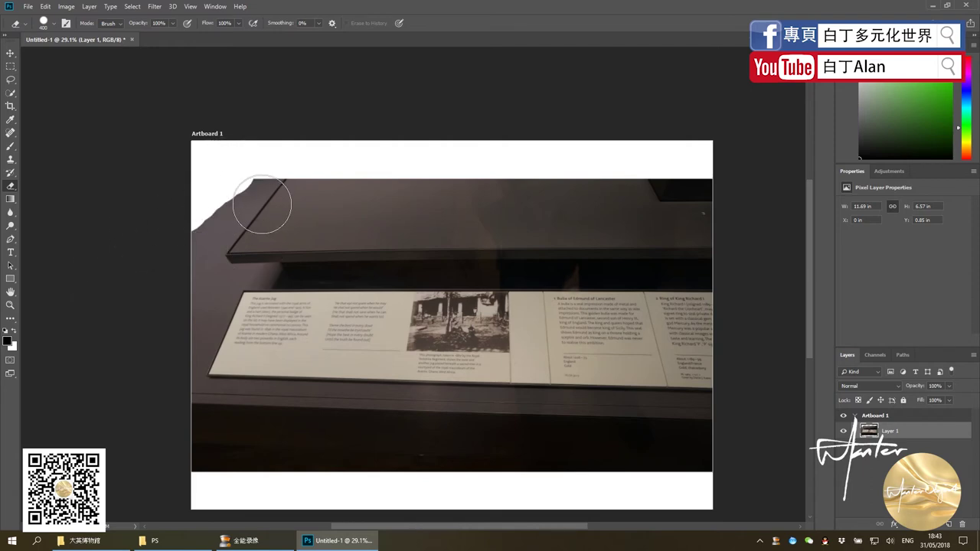
pyautogui.click(51, 23)
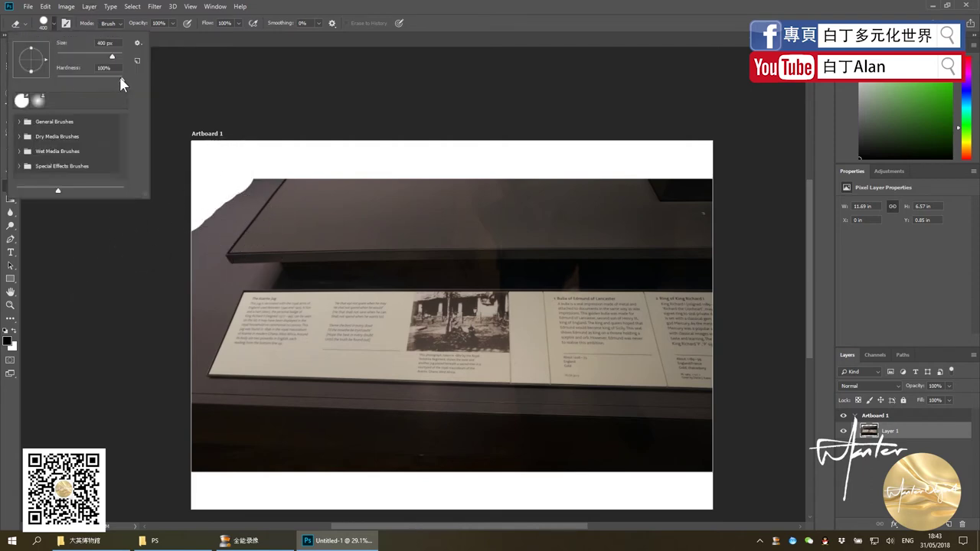
pyautogui.moveTo(70, 80); pyautogui.dragTo(17, 91)
pyautogui.click(230, 123)
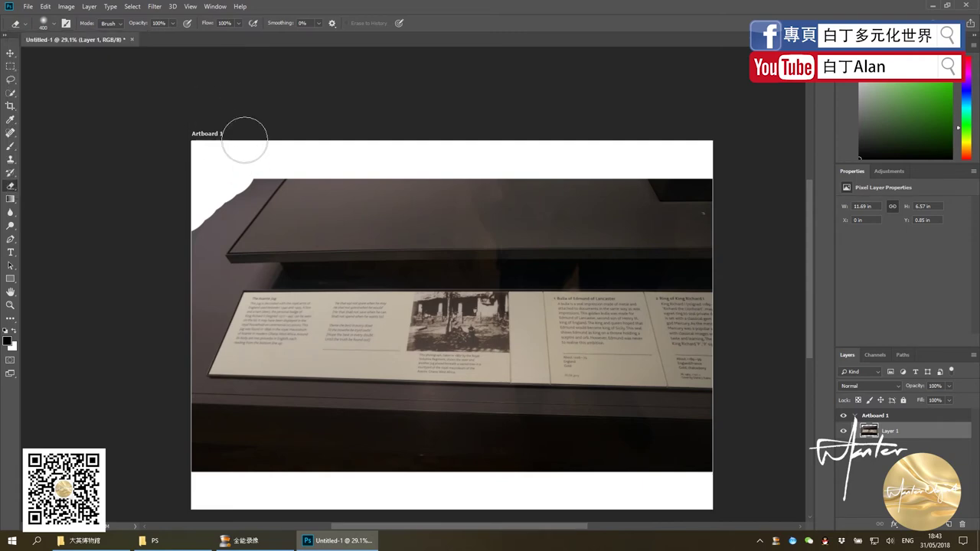
pyautogui.moveTo(252, 165)
pyautogui.mouseDown()
pyautogui.moveTo(177, 238)
pyautogui.moveTo(291, 157)
pyautogui.moveTo(131, 295)
pyautogui.moveTo(332, 153)
pyautogui.moveTo(309, 156)
pyautogui.moveTo(271, 234)
pyautogui.moveTo(263, 186)
pyautogui.moveTo(260, 234)
pyautogui.moveTo(228, 220)
pyautogui.moveTo(495, 179)
pyautogui.moveTo(313, 179)
pyautogui.moveTo(464, 179)
pyautogui.moveTo(265, 209)
pyautogui.mouseUp()
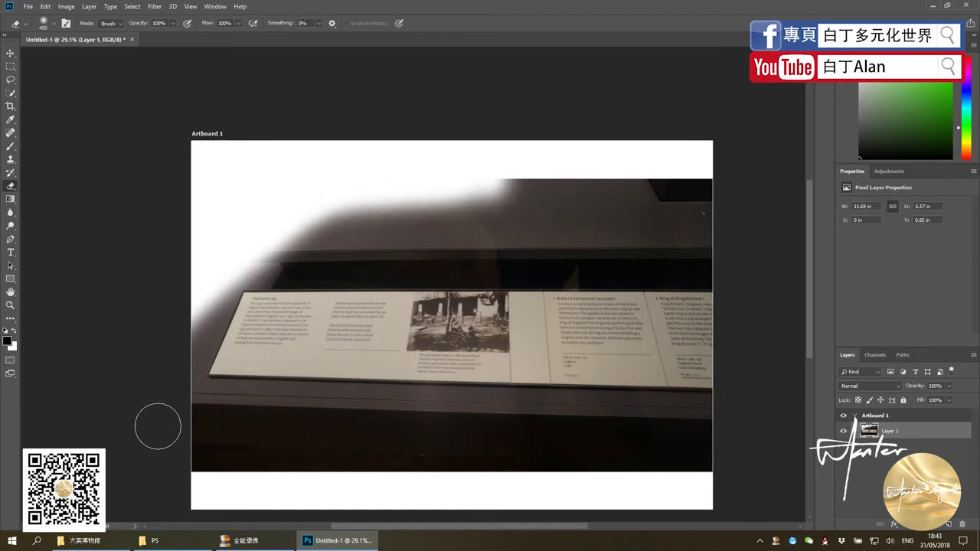
# - Whiten the bottom-left corner and a wide band across the upper photo, then add an empty layer
pyautogui.click(176, 465)
pyautogui.moveTo(171, 326)
pyautogui.mouseDown()
pyautogui.moveTo(427, 247)
pyautogui.moveTo(465, 267)
pyautogui.moveTo(263, 310)
pyautogui.moveTo(204, 311)
pyautogui.moveTo(268, 352)
pyautogui.mouseUp()
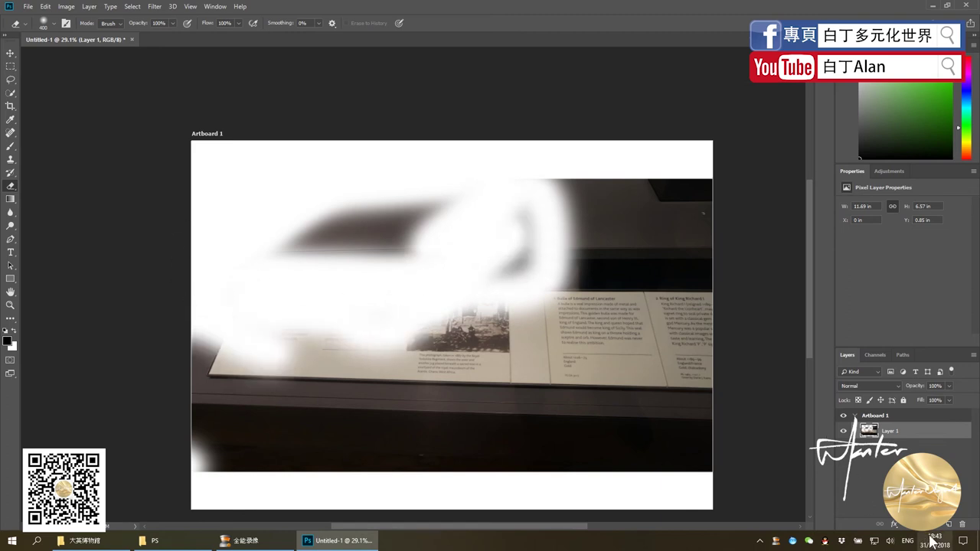
pyautogui.click(950, 525)
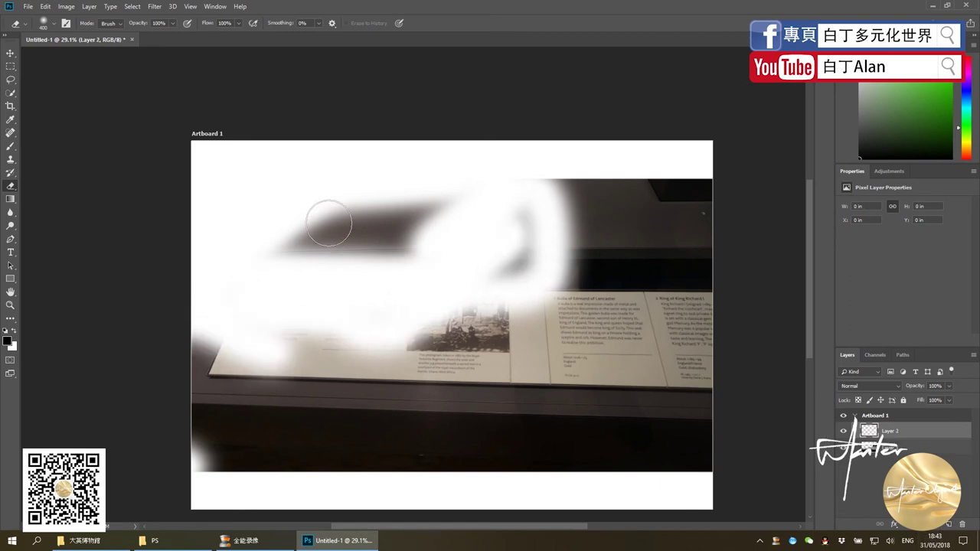
# - Draw a closed pen path near the artboard's top-left and fill it solid black on Layer 2
pyautogui.press('p')
pyautogui.click(298, 140)
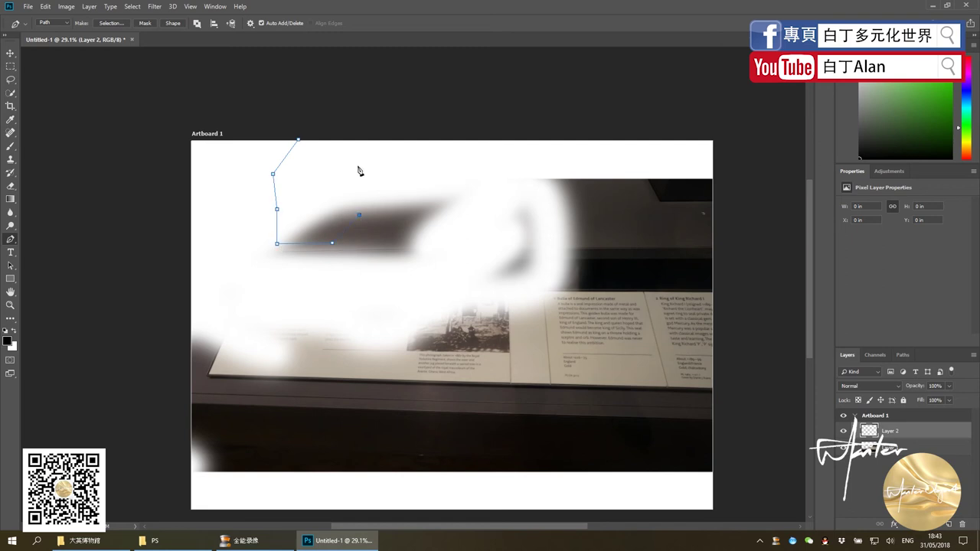
pyautogui.click(358, 142)
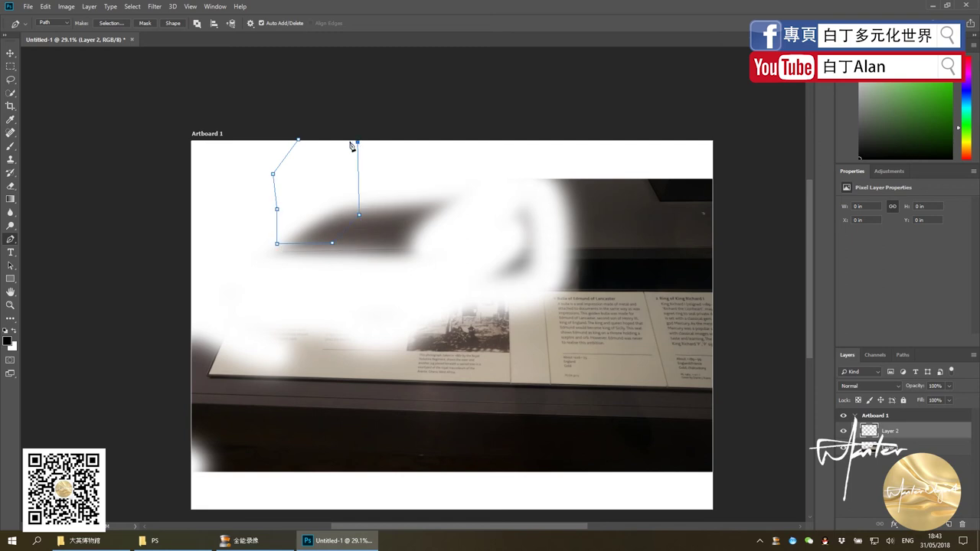
pyautogui.click(298, 140)
pyautogui.hotkey('ctrl', 'Return')
pyautogui.hotkey('alt', 'BackSpace')
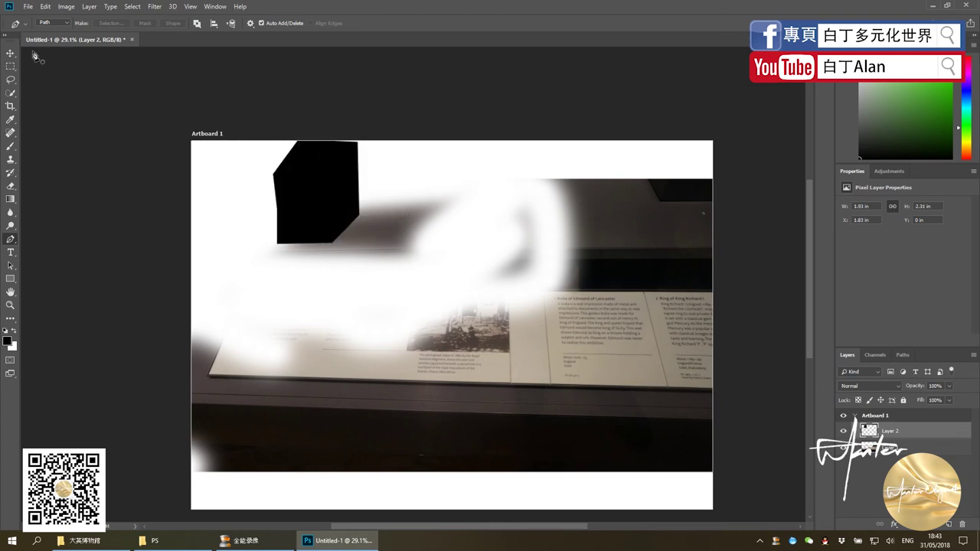
pyautogui.click(11, 54)
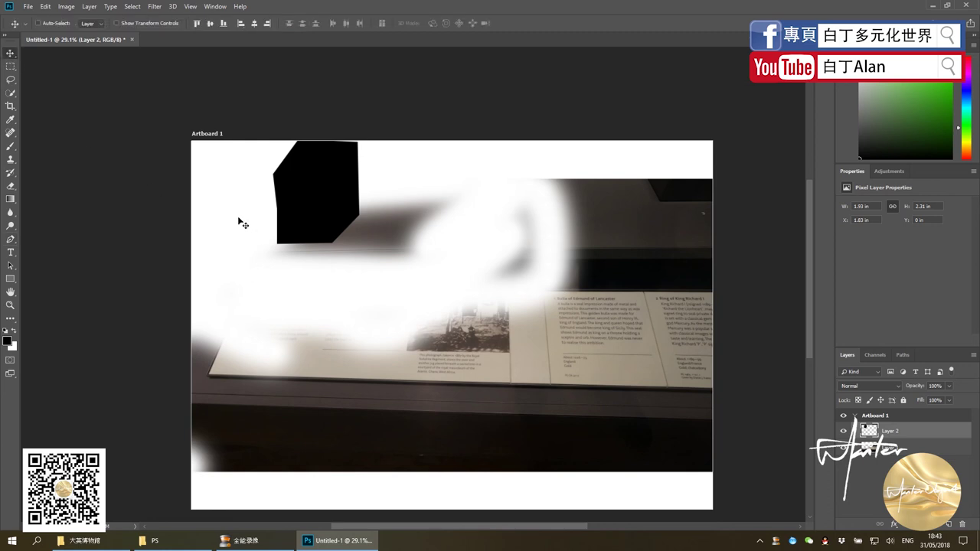